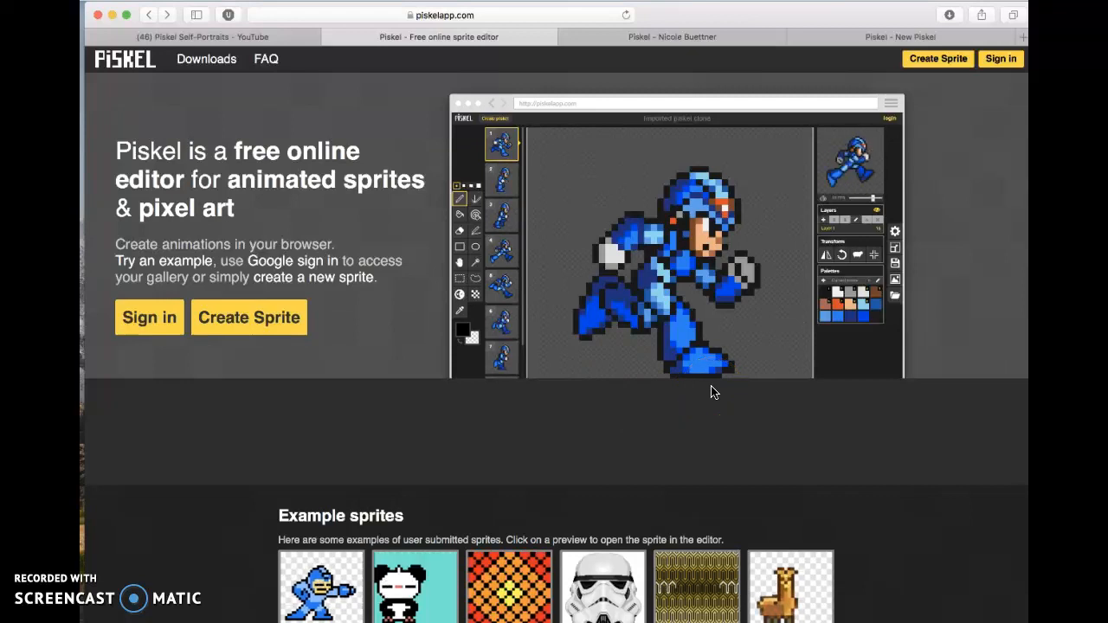
Step: Sign in to Piskel with the first listed Google account
{"action": "left_click", "coordinate": [750, 327]}
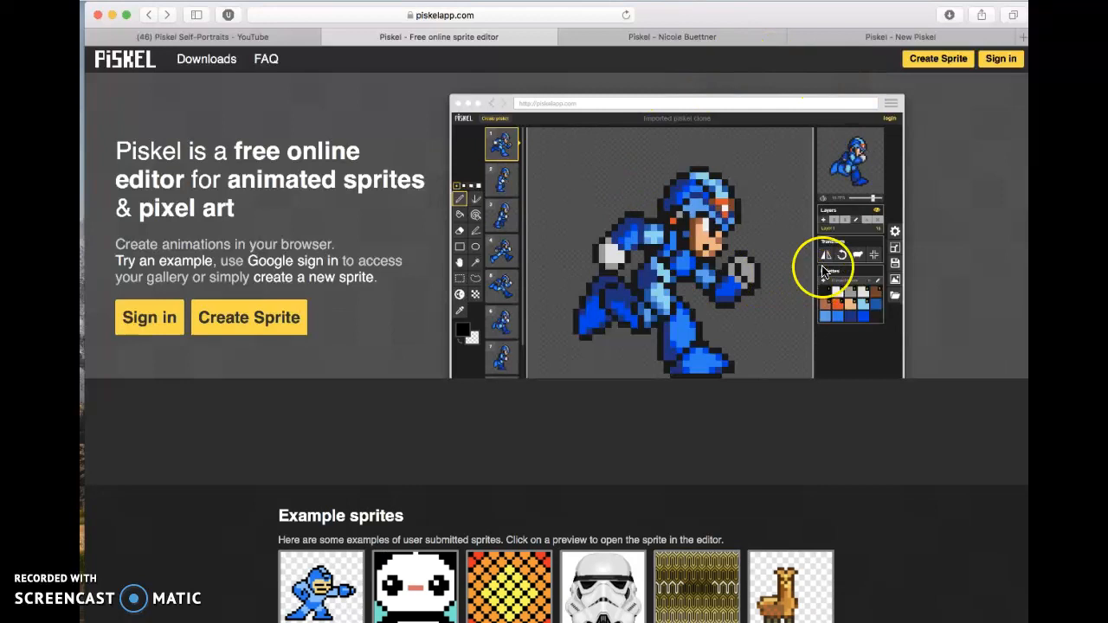
{"action": "left_click", "coordinate": [1002, 61]}
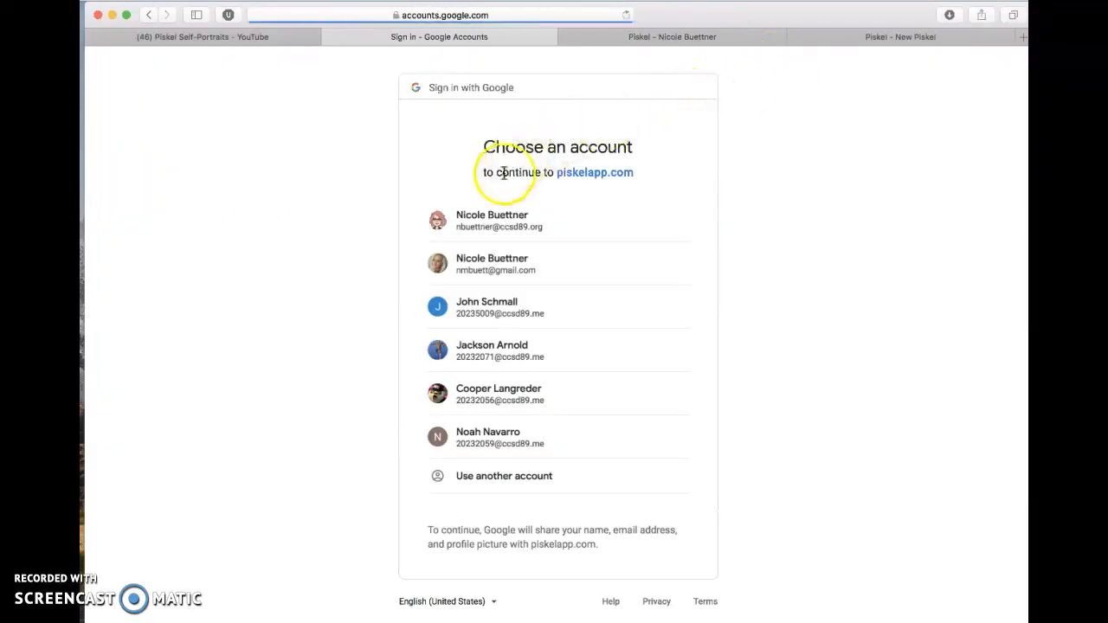
{"action": "left_click", "coordinate": [483, 224]}
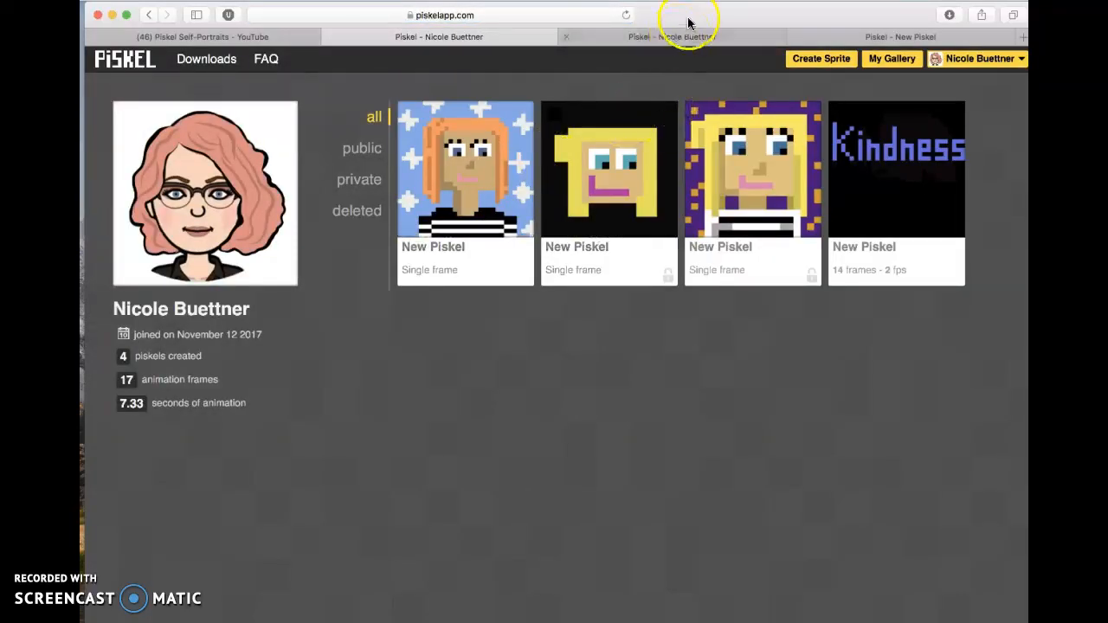
Step: Create a new sprite and dismiss the unsupported-browser notice
{"action": "left_click_drag", "start_coordinate": [691, 20], "coordinate": [683, 19]}
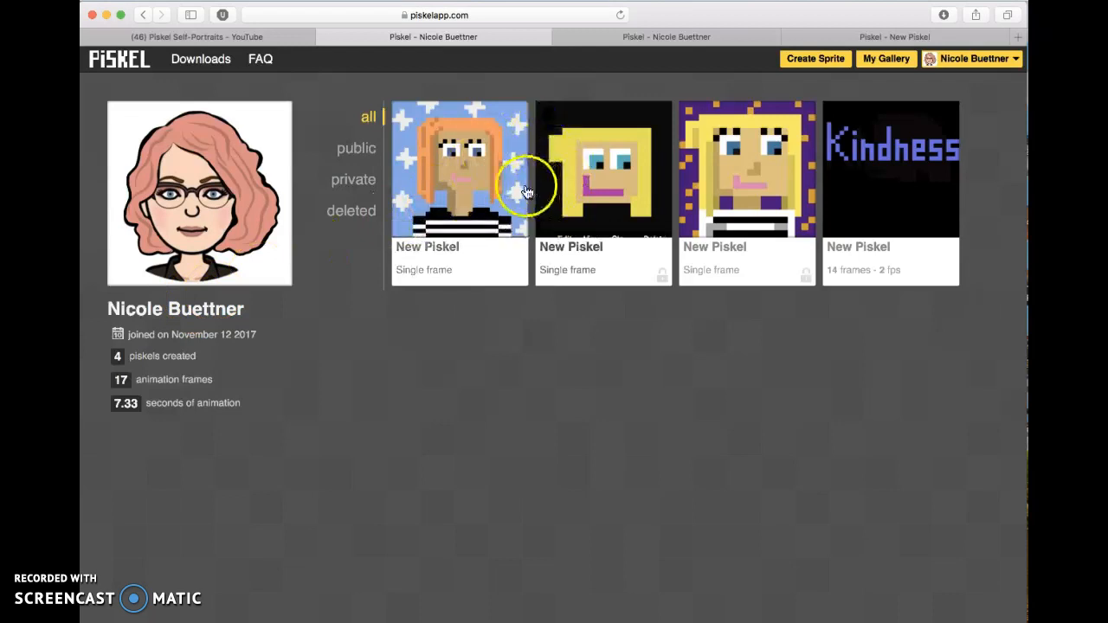
{"action": "mouse_move", "coordinate": [877, 189]}
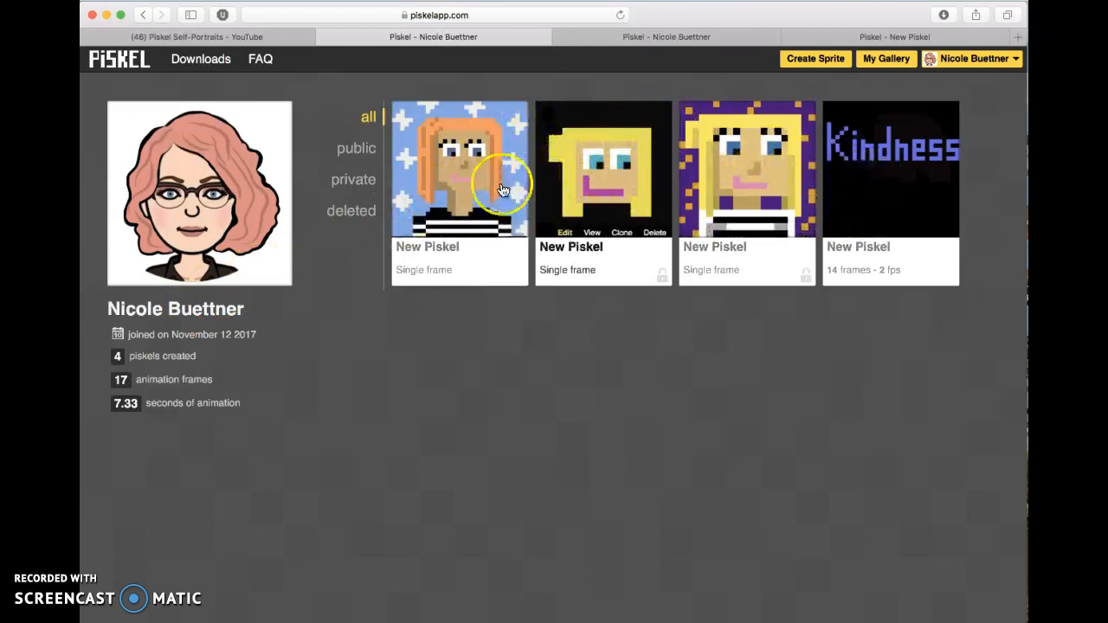
{"action": "mouse_move", "coordinate": [482, 190]}
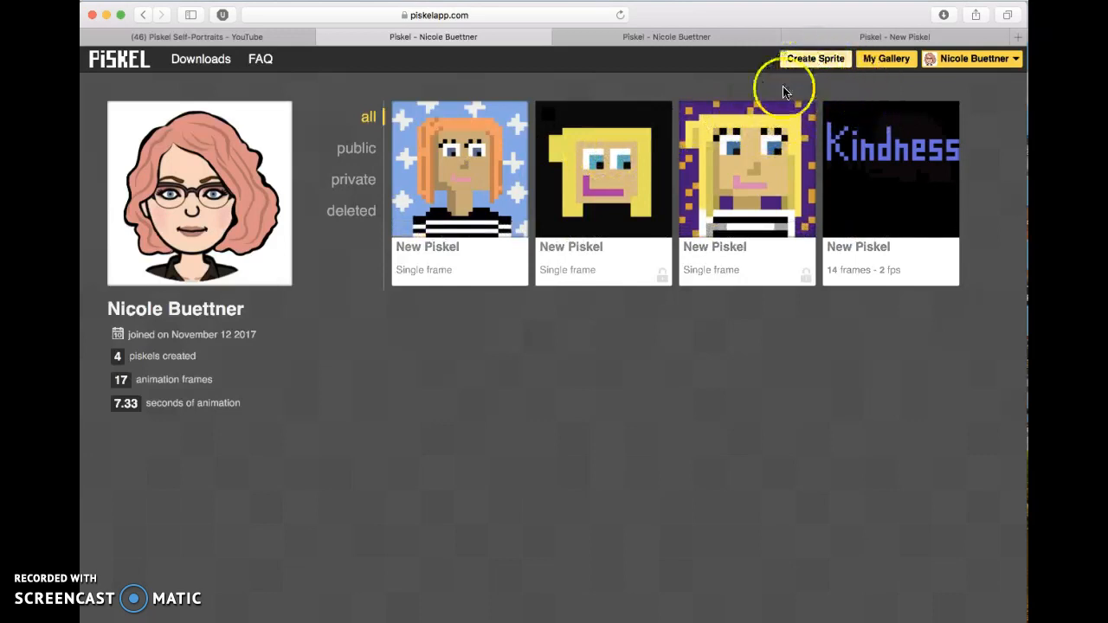
{"action": "left_click", "coordinate": [808, 68]}
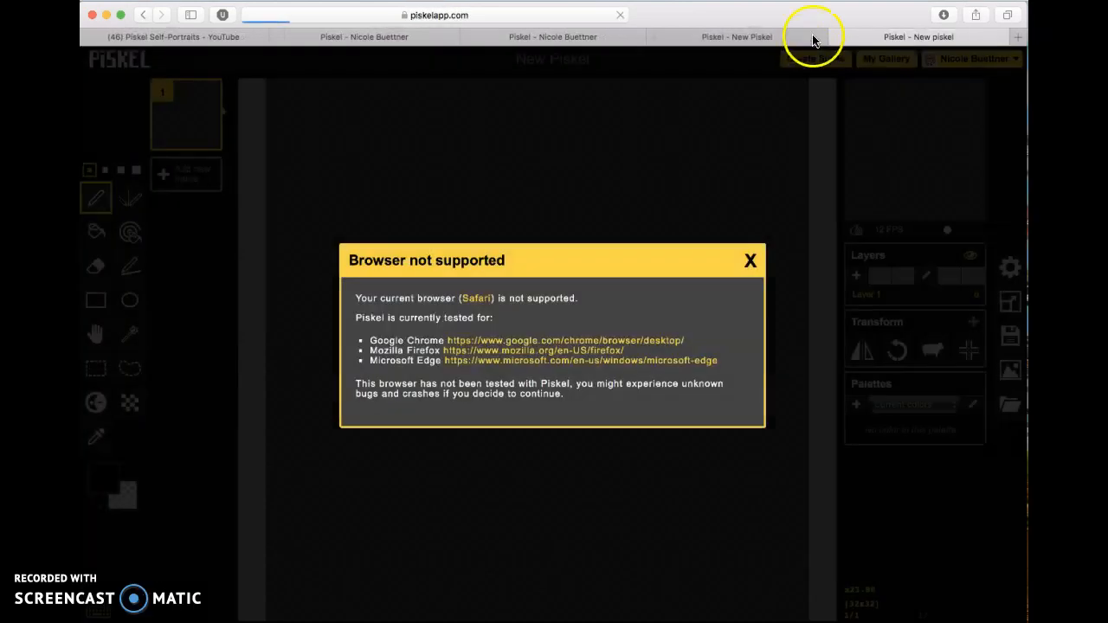
{"action": "left_click", "coordinate": [751, 261]}
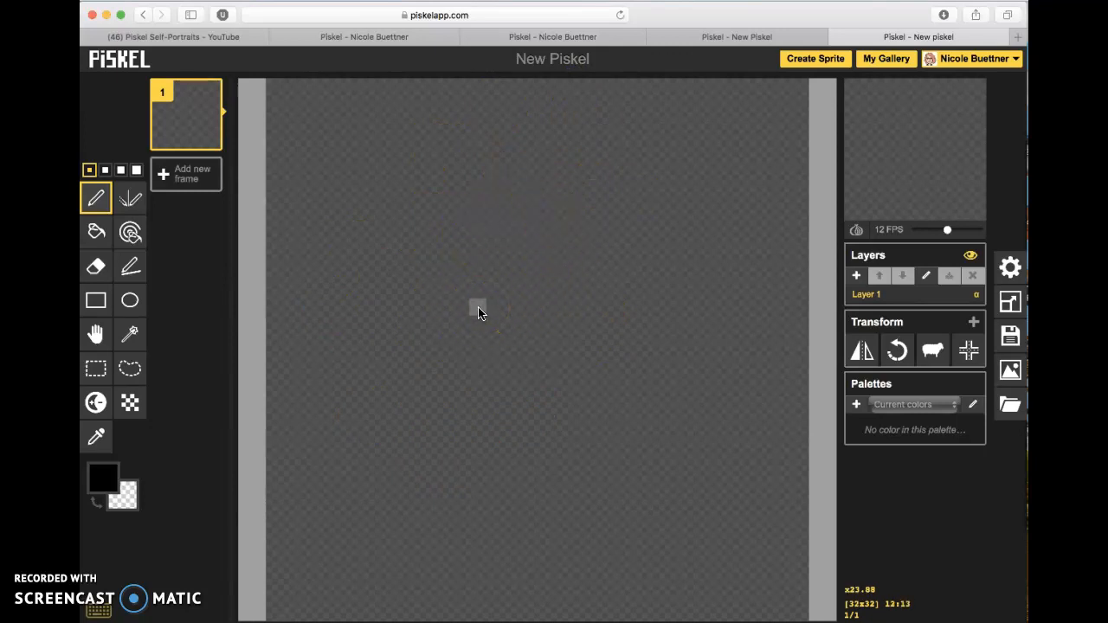
Step: Draw a few scattered single black pixels in the upper-left part of the canvas with the Pen tool
{"action": "scroll", "coordinate": [479, 312], "scroll_direction": "down", "scroll_amount": 3}
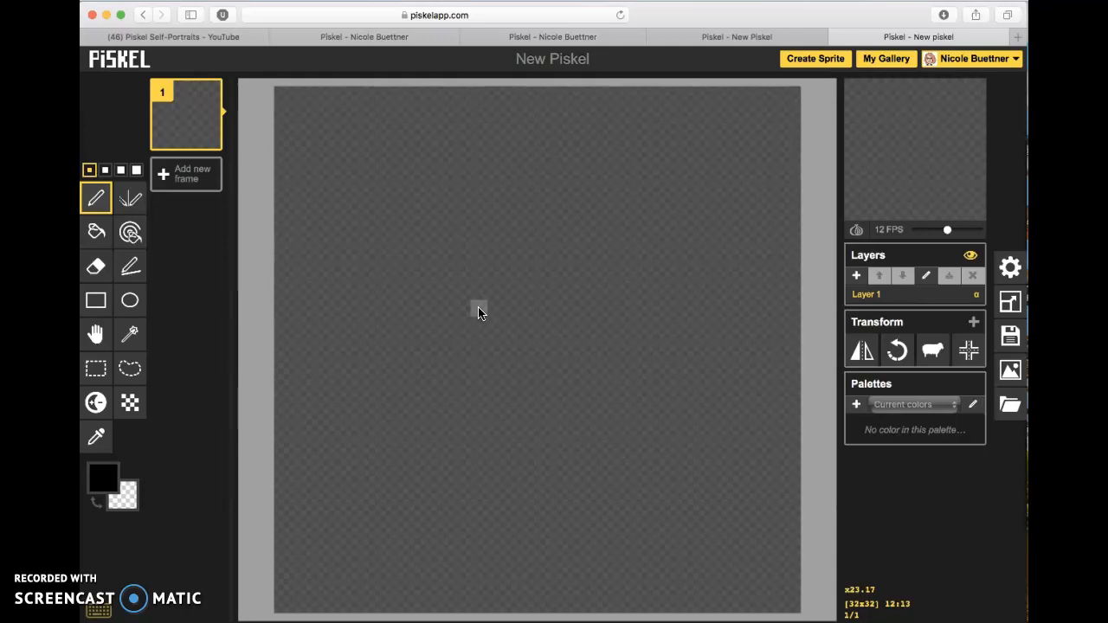
{"action": "scroll", "coordinate": [479, 314], "scroll_direction": "up", "scroll_amount": 4}
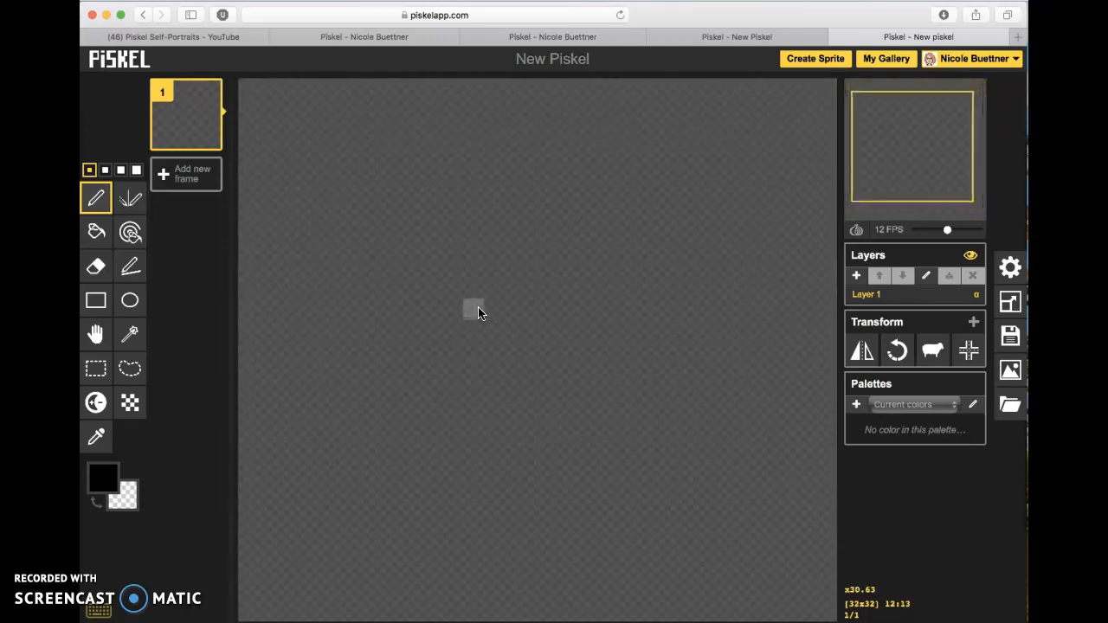
{"action": "scroll", "coordinate": [481, 313], "scroll_direction": "down", "scroll_amount": 3}
{"action": "scroll", "coordinate": [479, 314], "scroll_direction": "up", "scroll_amount": 2}
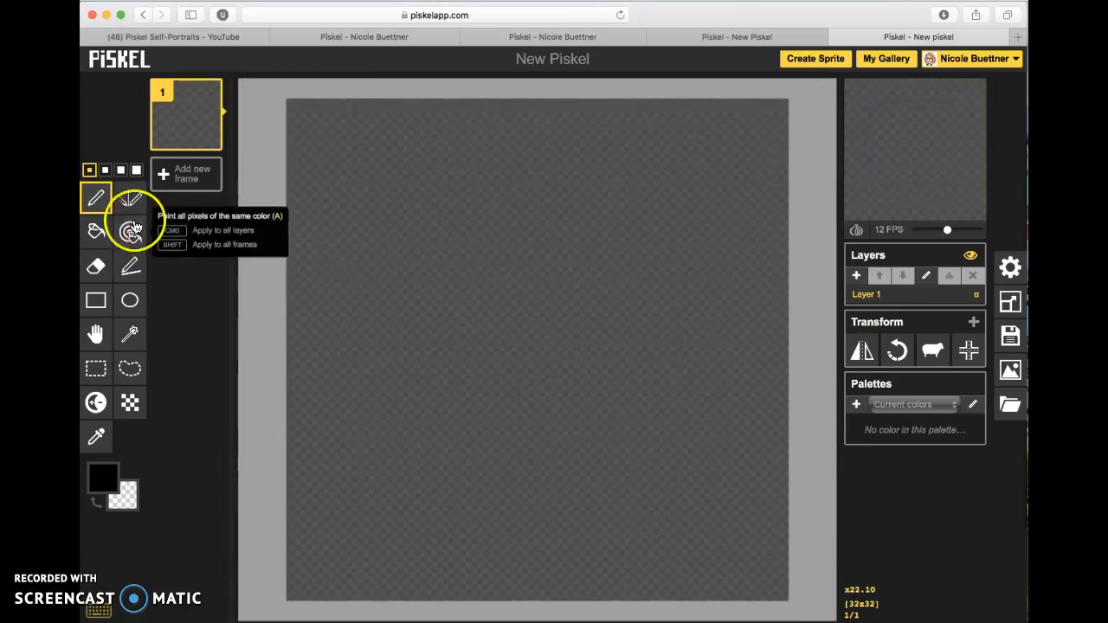
{"action": "left_click", "coordinate": [455, 231]}
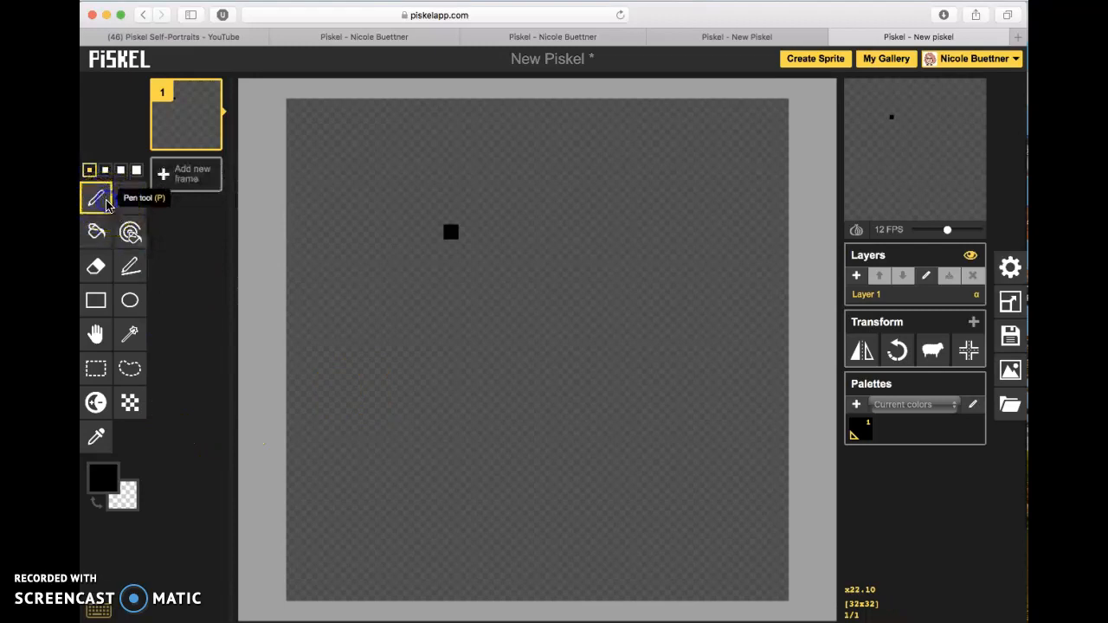
{"action": "left_click", "coordinate": [356, 283]}
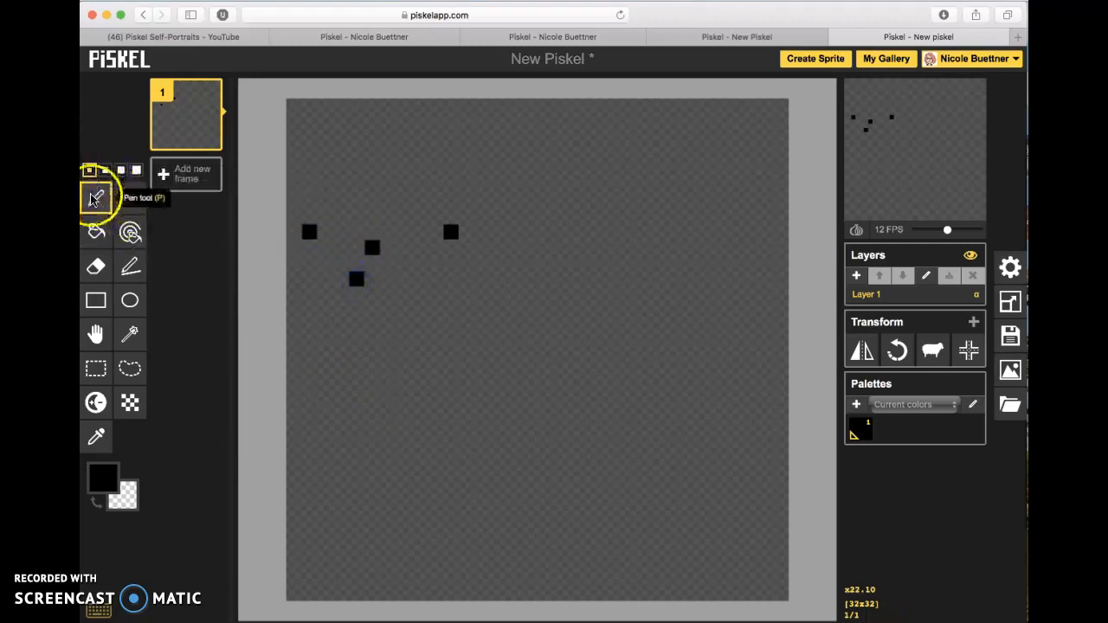
Step: Stamp three black squares with the Pen tool at its largest size and bucket-fill the rest of the canvas black
{"action": "left_click", "coordinate": [135, 171]}
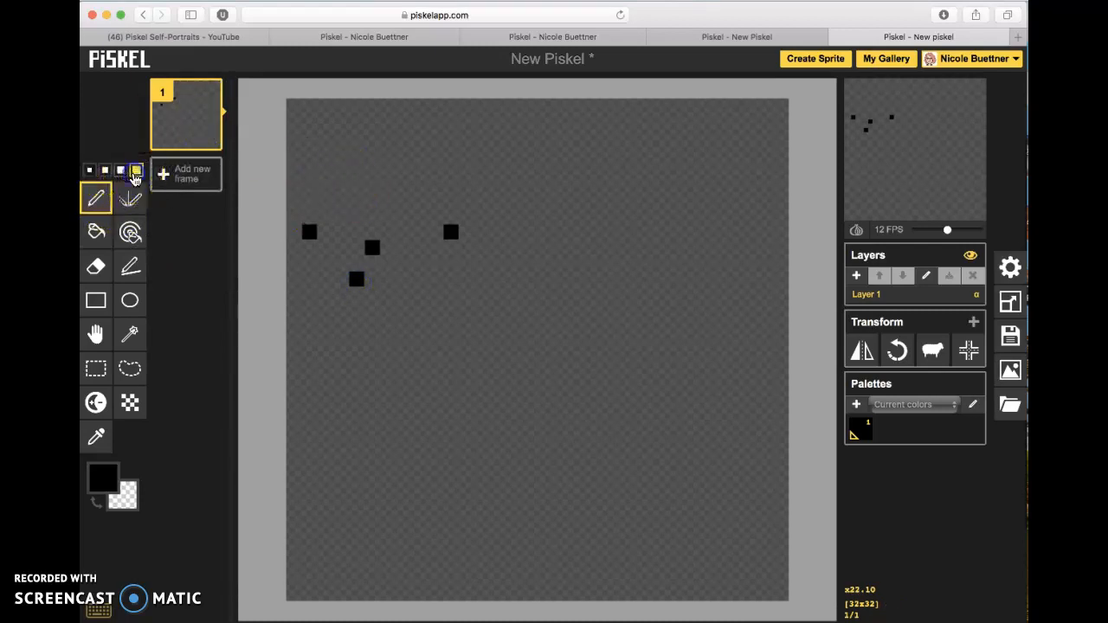
{"action": "left_click", "coordinate": [515, 315]}
{"action": "left_click", "coordinate": [405, 410]}
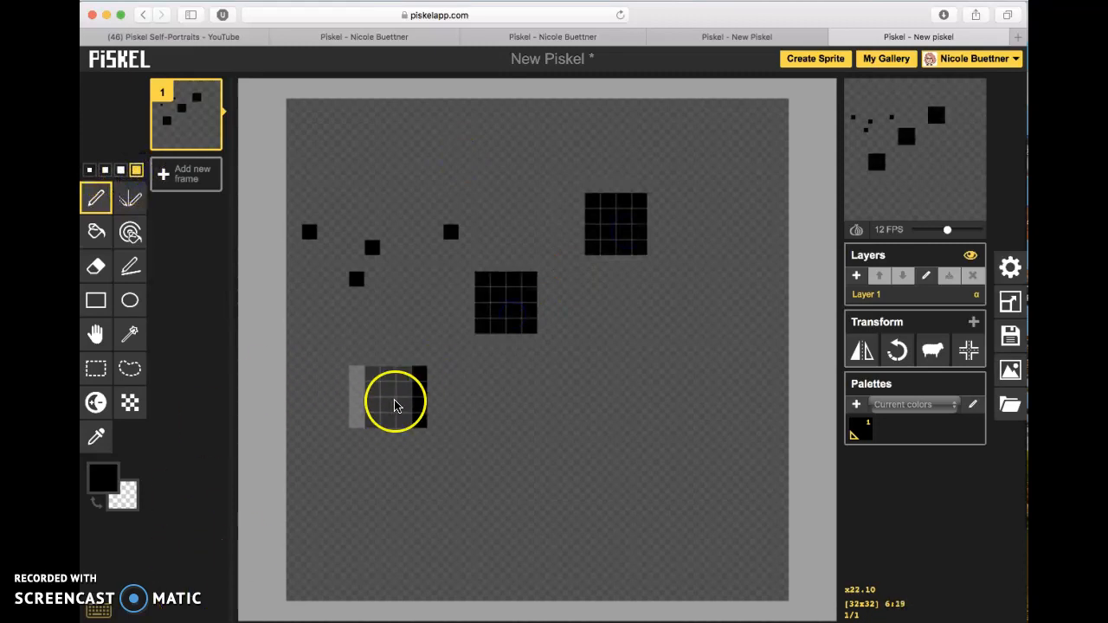
{"action": "left_click", "coordinate": [95, 235]}
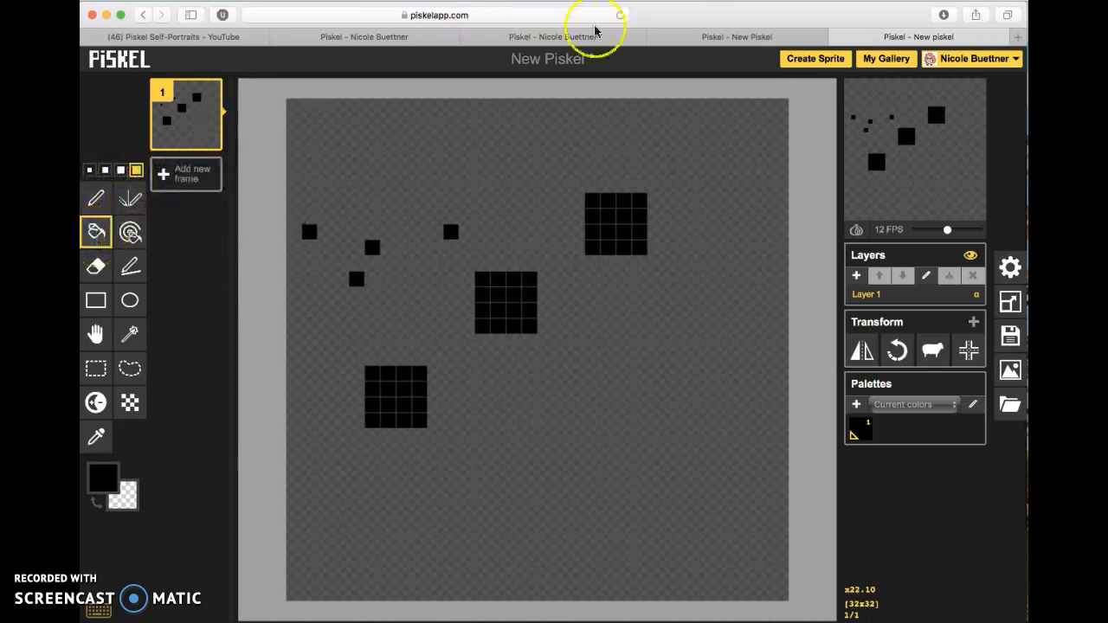
{"action": "left_click", "coordinate": [402, 172]}
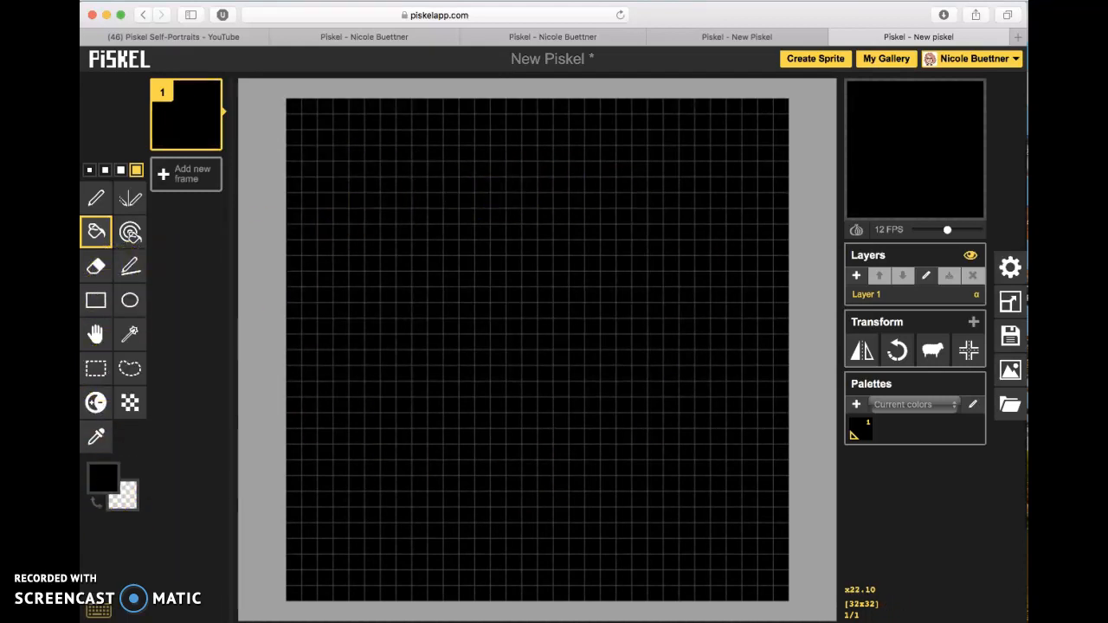
Step: Set the primary colour to green rgb(49, 197, 73) and bucket-fill the whole canvas with it
{"action": "left_click", "coordinate": [109, 490]}
{"action": "mouse_move", "coordinate": [158, 428]}
{"action": "left_mouse_down"}
{"action": "mouse_move", "coordinate": [159, 403]}
{"action": "mouse_move", "coordinate": [198, 358]}
{"action": "mouse_move", "coordinate": [180, 371]}
{"action": "left_mouse_up"}
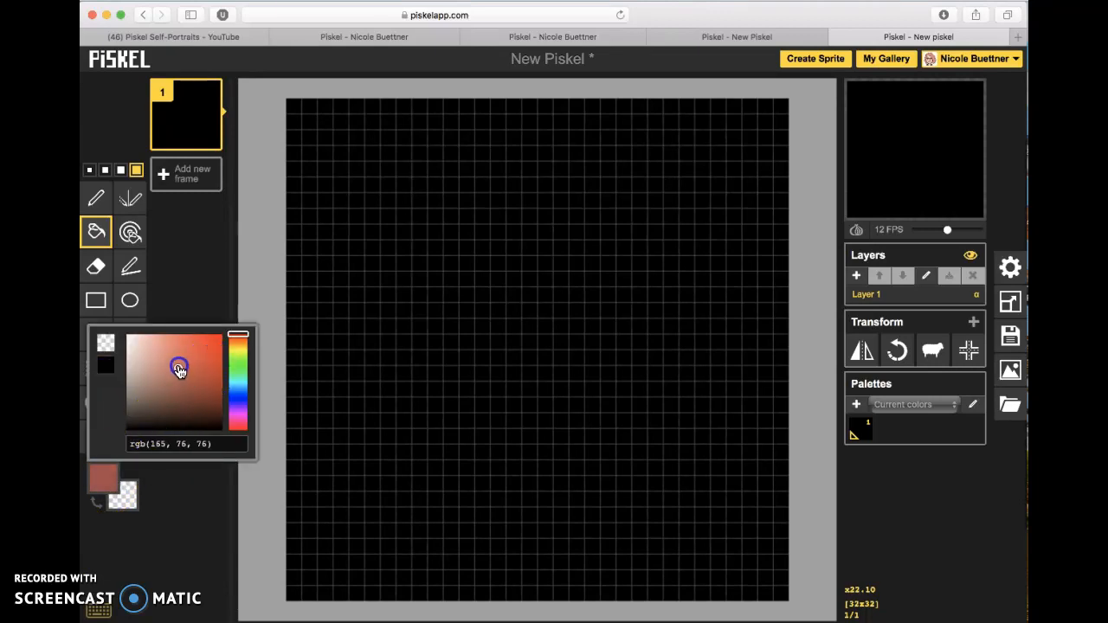
{"action": "left_click_drag", "start_coordinate": [247, 337], "coordinate": [239, 370]}
{"action": "left_click", "coordinate": [214, 340]}
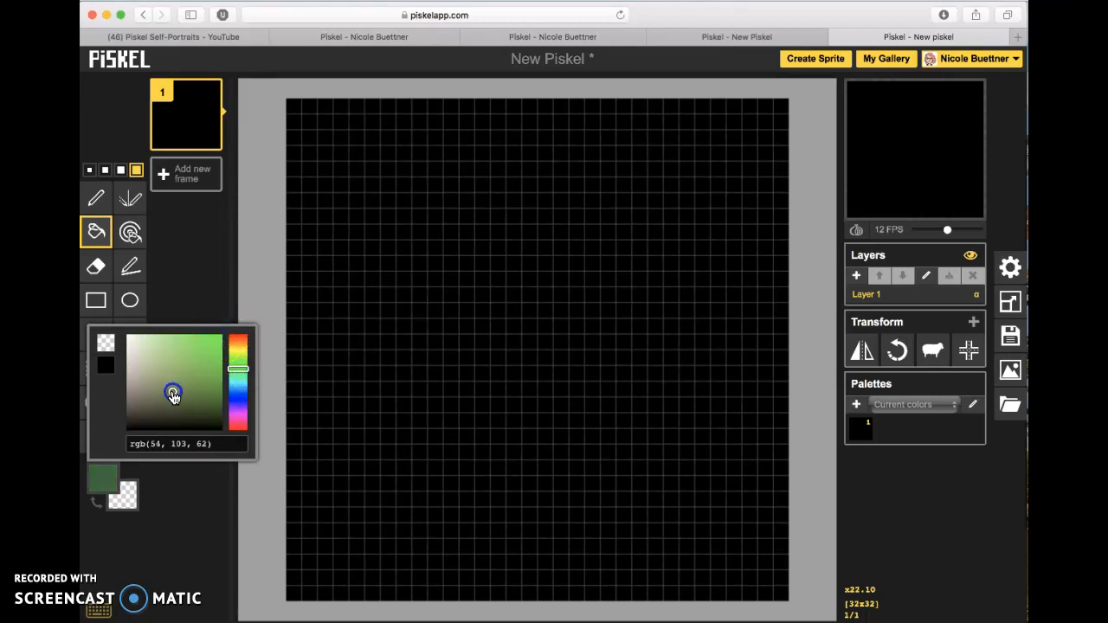
{"action": "mouse_move", "coordinate": [188, 412]}
{"action": "left_mouse_down"}
{"action": "mouse_move", "coordinate": [160, 375]}
{"action": "mouse_move", "coordinate": [201, 366]}
{"action": "left_mouse_up"}
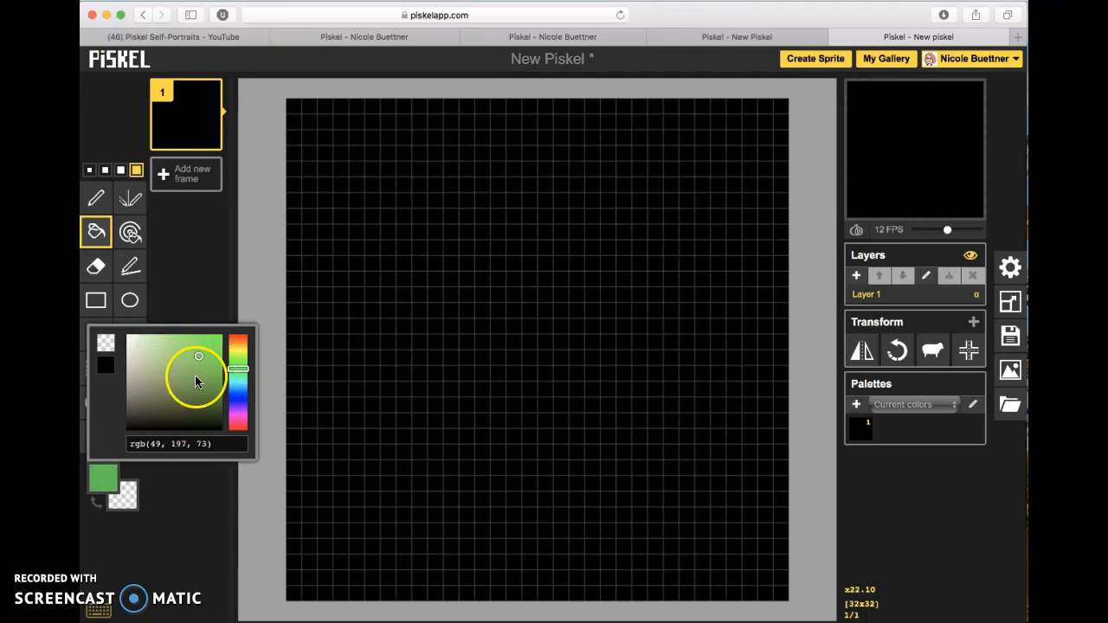
{"action": "left_click", "coordinate": [190, 272]}
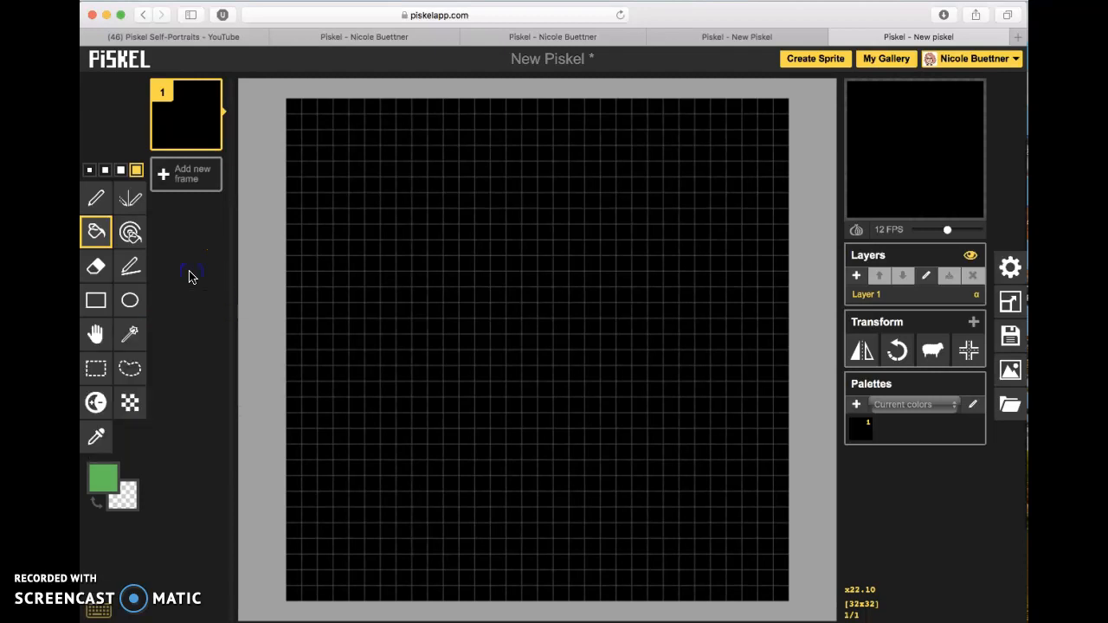
{"action": "left_click", "coordinate": [476, 250]}
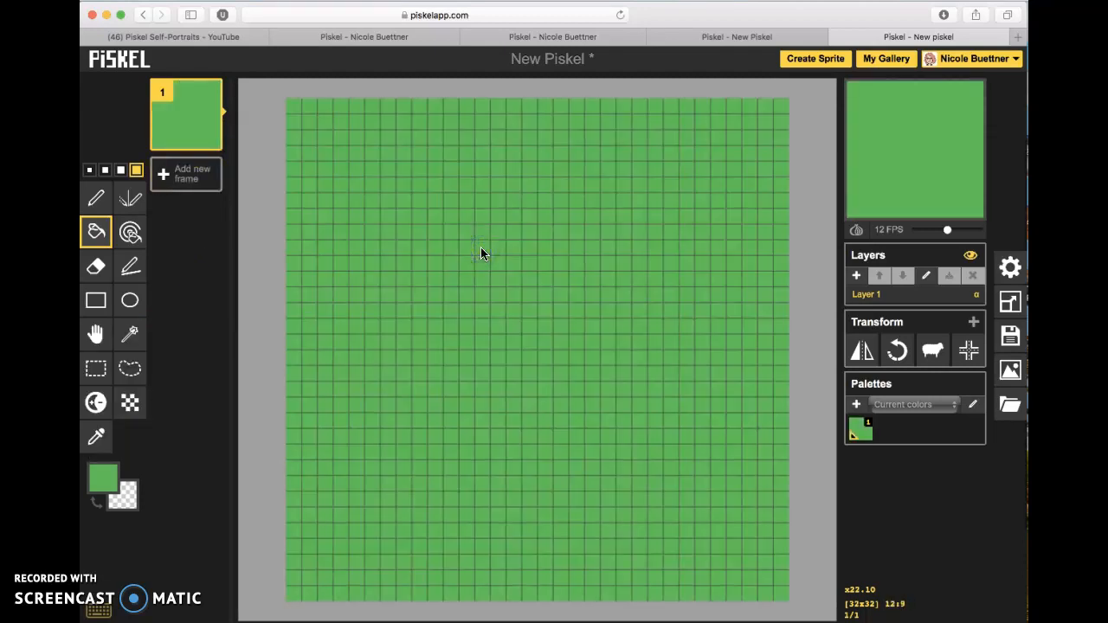
Step: Erase an irregular patch from the green fill around the upper middle of the canvas
{"action": "left_click", "coordinate": [95, 266]}
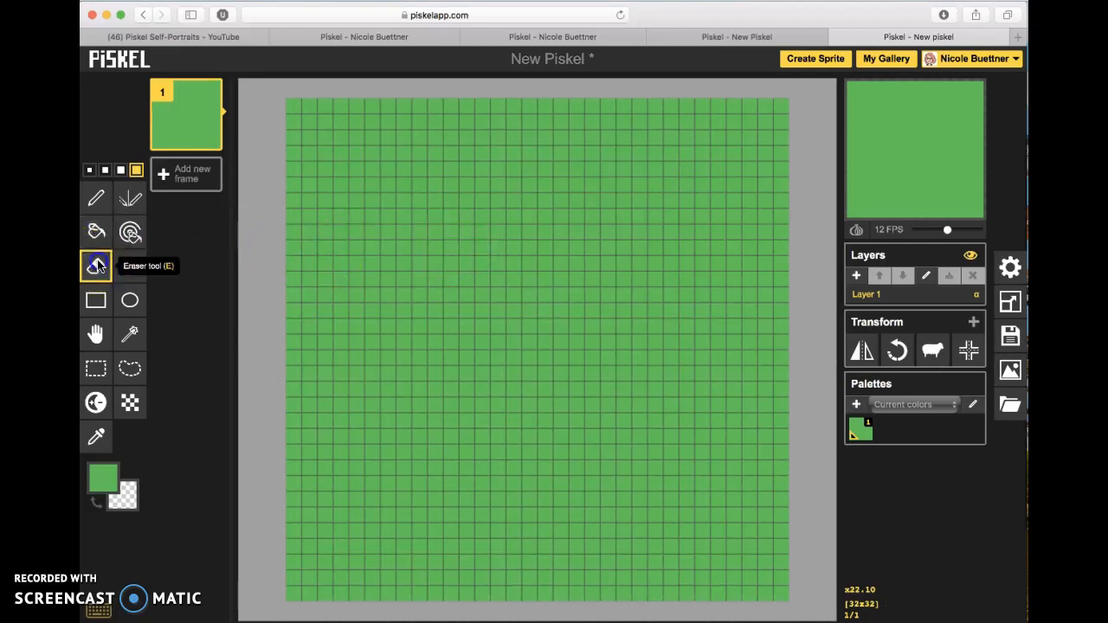
{"action": "mouse_move", "coordinate": [386, 268]}
{"action": "left_mouse_down"}
{"action": "mouse_move", "coordinate": [482, 302]}
{"action": "mouse_move", "coordinate": [457, 375]}
{"action": "mouse_move", "coordinate": [544, 370]}
{"action": "mouse_move", "coordinate": [594, 290]}
{"action": "mouse_move", "coordinate": [601, 262]}
{"action": "left_mouse_up"}
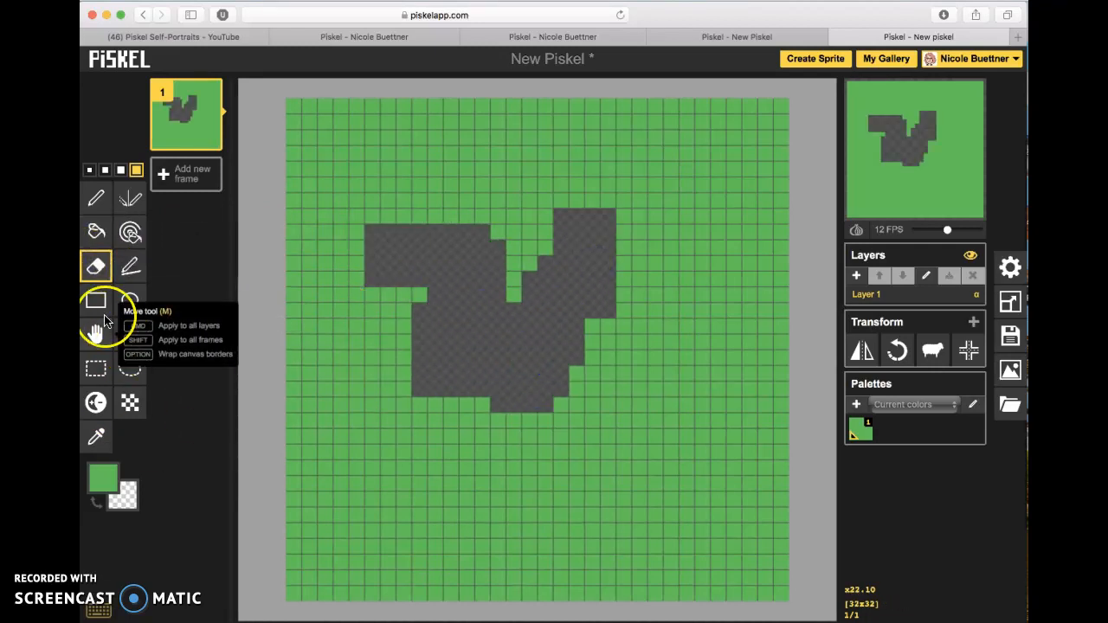
Step: Draw a black one-pixel rectangle outline about 17 by 14 pixels over the erased patch and a roughly circular outline below it
{"action": "left_click", "coordinate": [96, 301]}
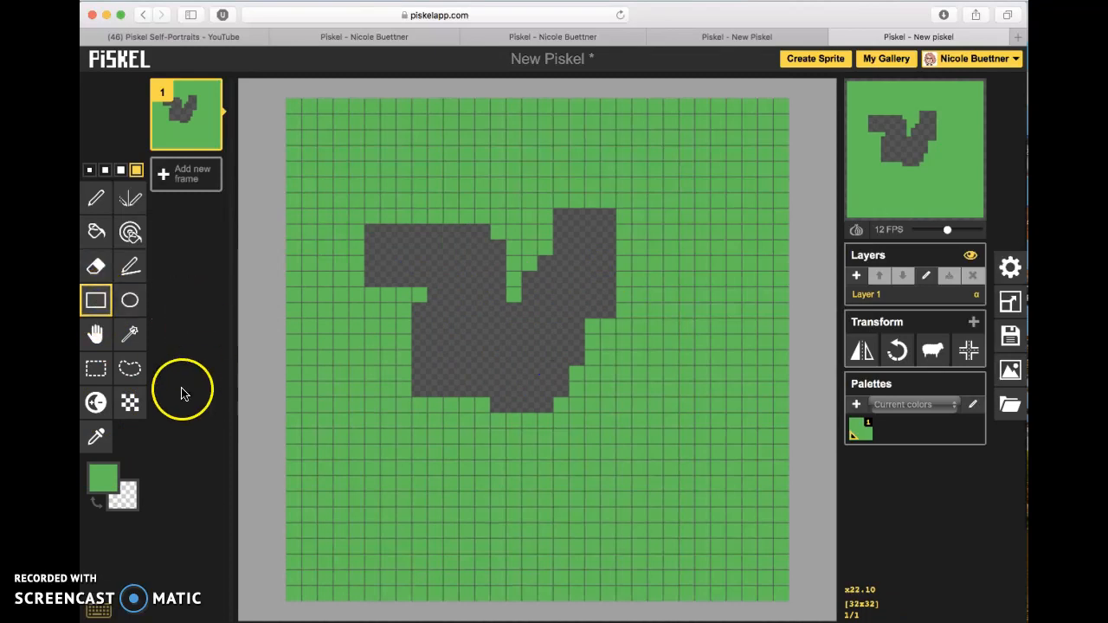
{"action": "left_click", "coordinate": [103, 479]}
{"action": "left_click", "coordinate": [161, 433]}
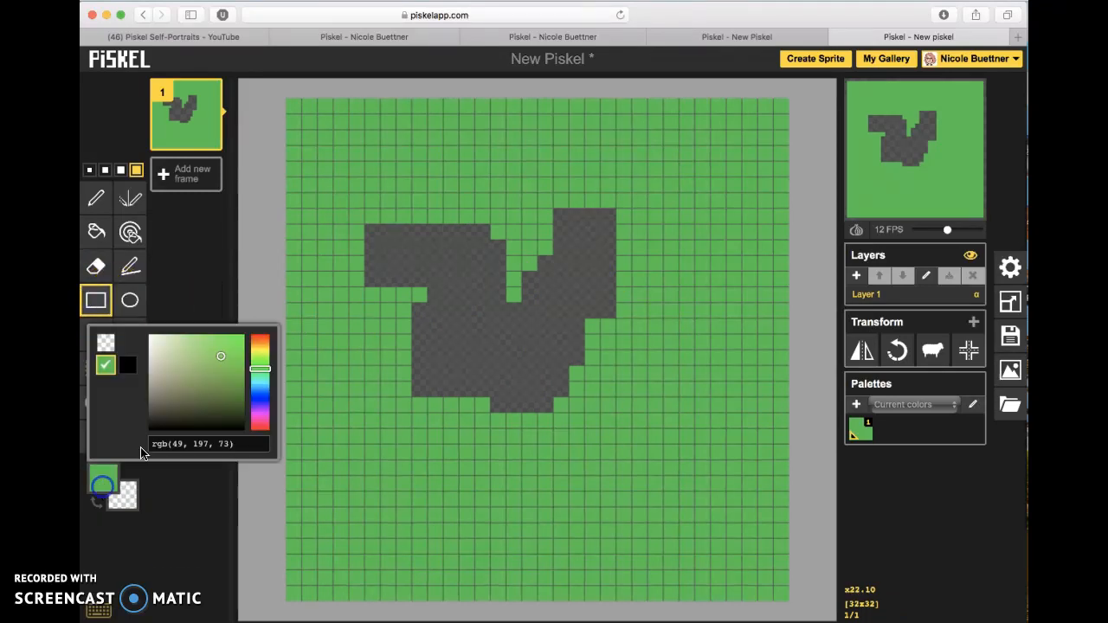
{"action": "left_click", "coordinate": [194, 505]}
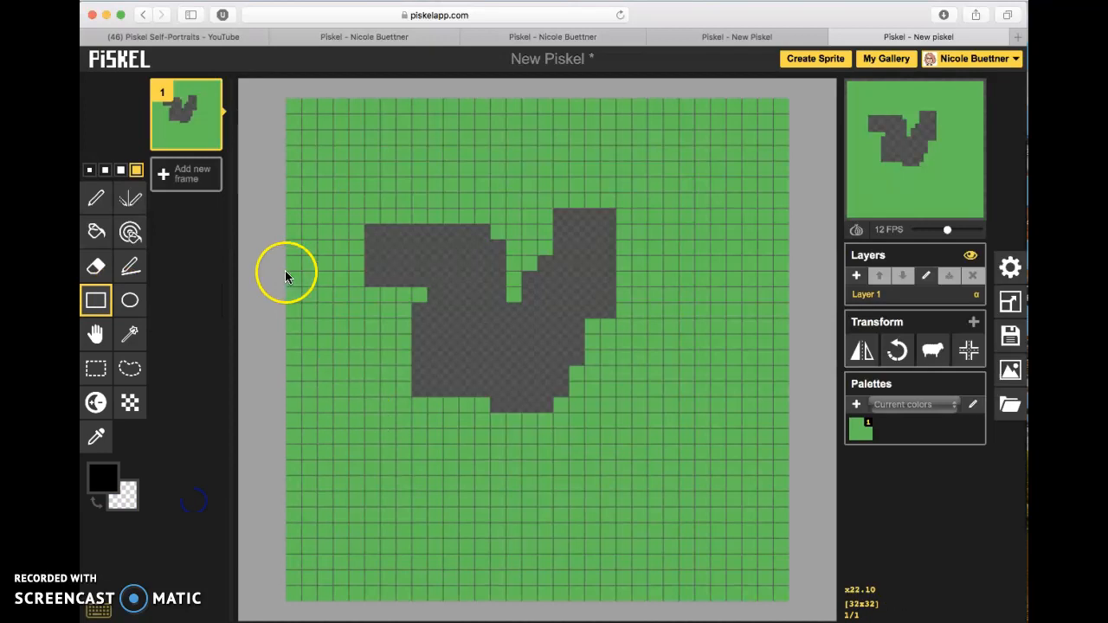
{"action": "left_click", "coordinate": [89, 169]}
{"action": "left_click_drag", "start_coordinate": [368, 134], "coordinate": [629, 349]}
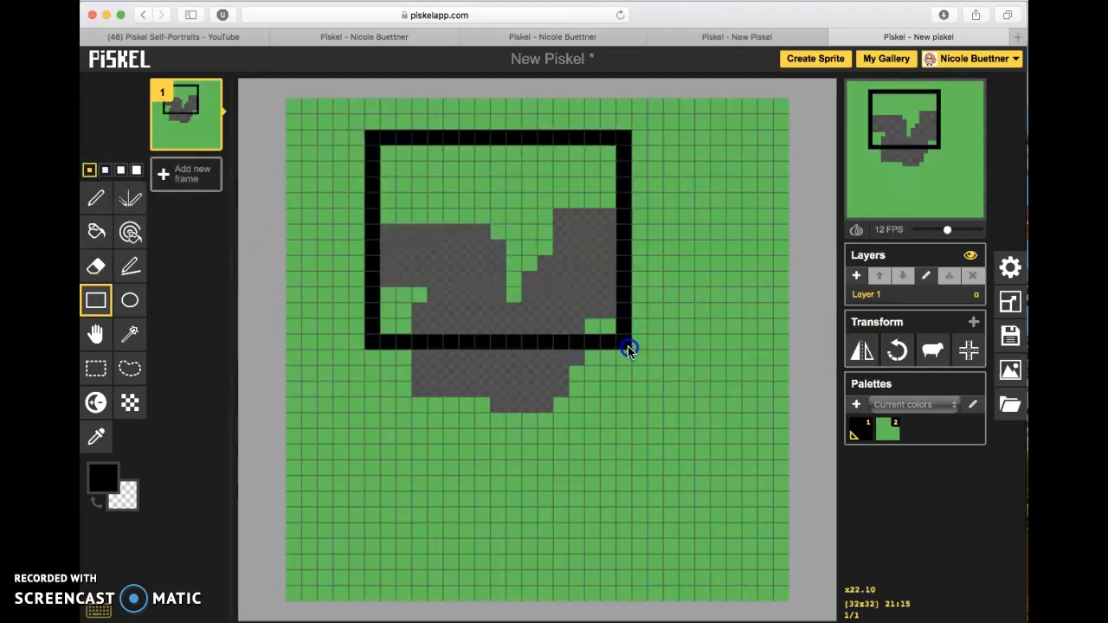
{"action": "left_click", "coordinate": [128, 305]}
{"action": "left_click_drag", "start_coordinate": [478, 492], "coordinate": [543, 564]}
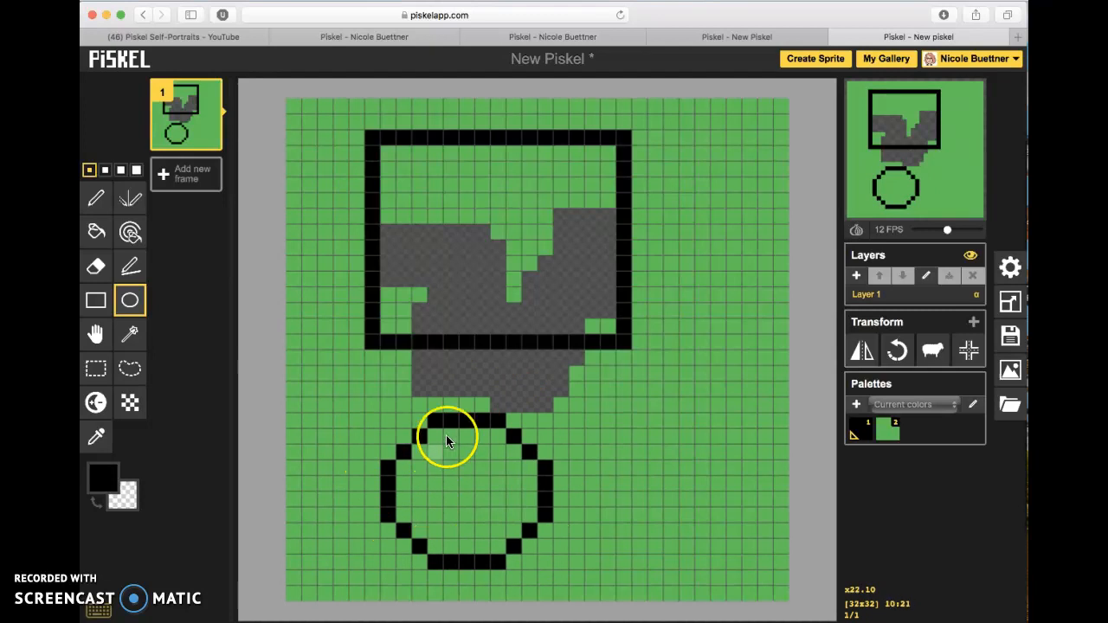
Step: Sample the canvas's green background as the primary colour
{"action": "left_click", "coordinate": [96, 438]}
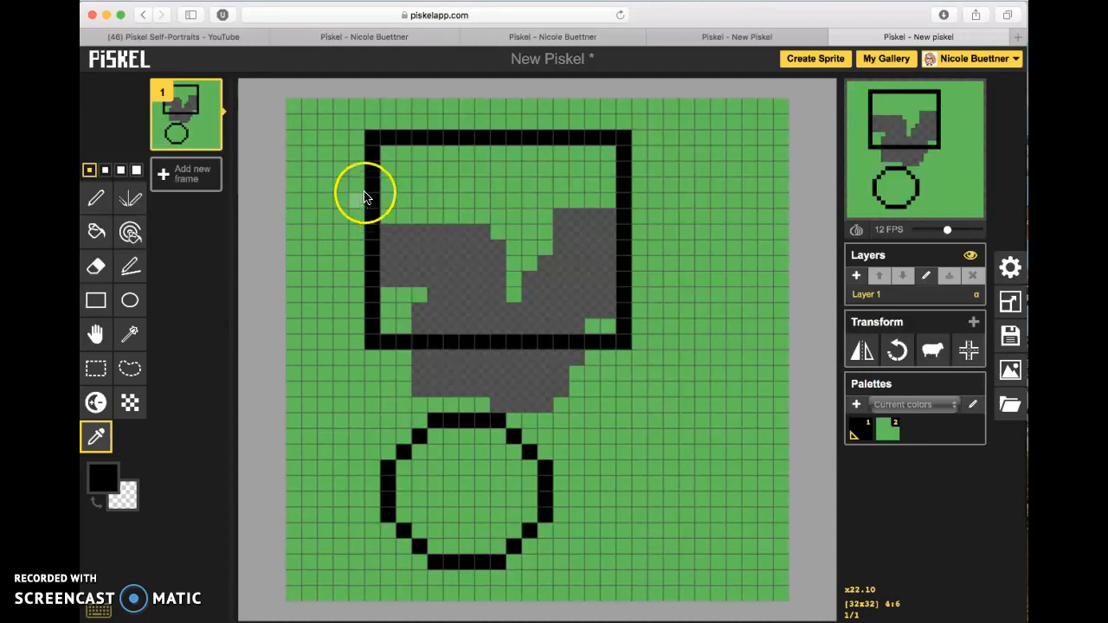
{"action": "left_click", "coordinate": [337, 219]}
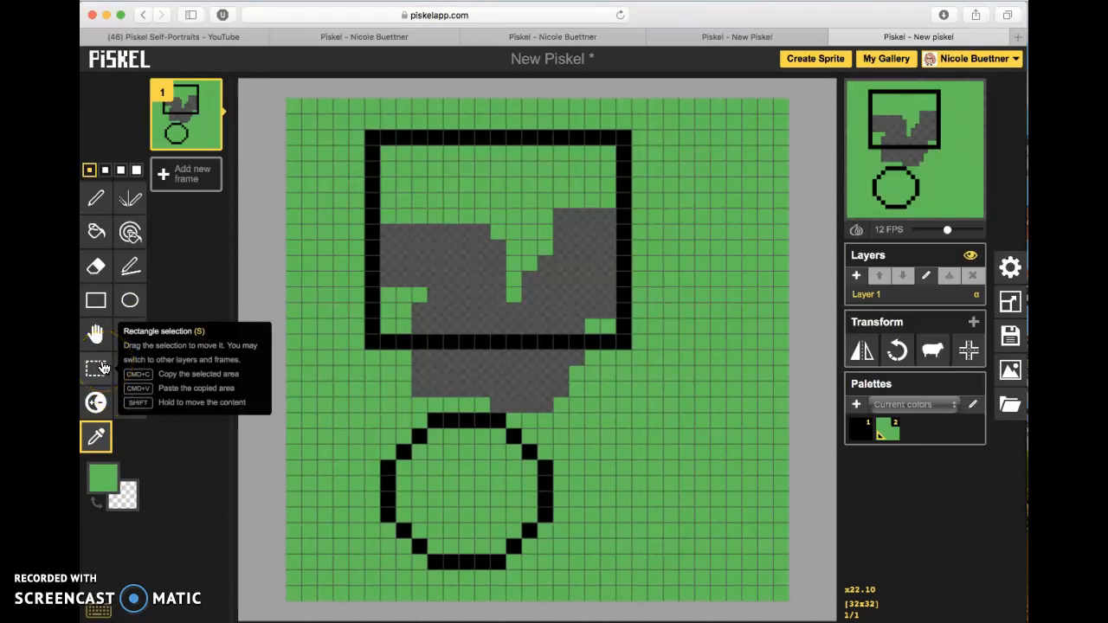
Step: Try to move the circle up into the black rectangle using a rectangular selection
{"action": "left_click", "coordinate": [124, 370]}
{"action": "left_click", "coordinate": [96, 368]}
{"action": "left_click_drag", "start_coordinate": [325, 218], "coordinate": [658, 468]}
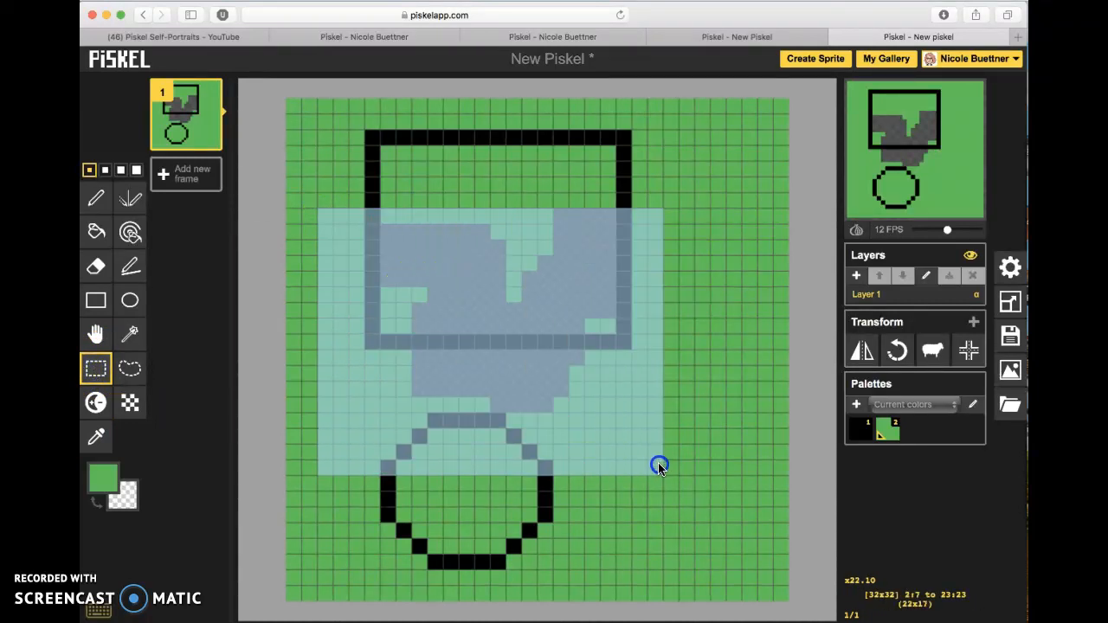
{"action": "left_click", "coordinate": [490, 346]}
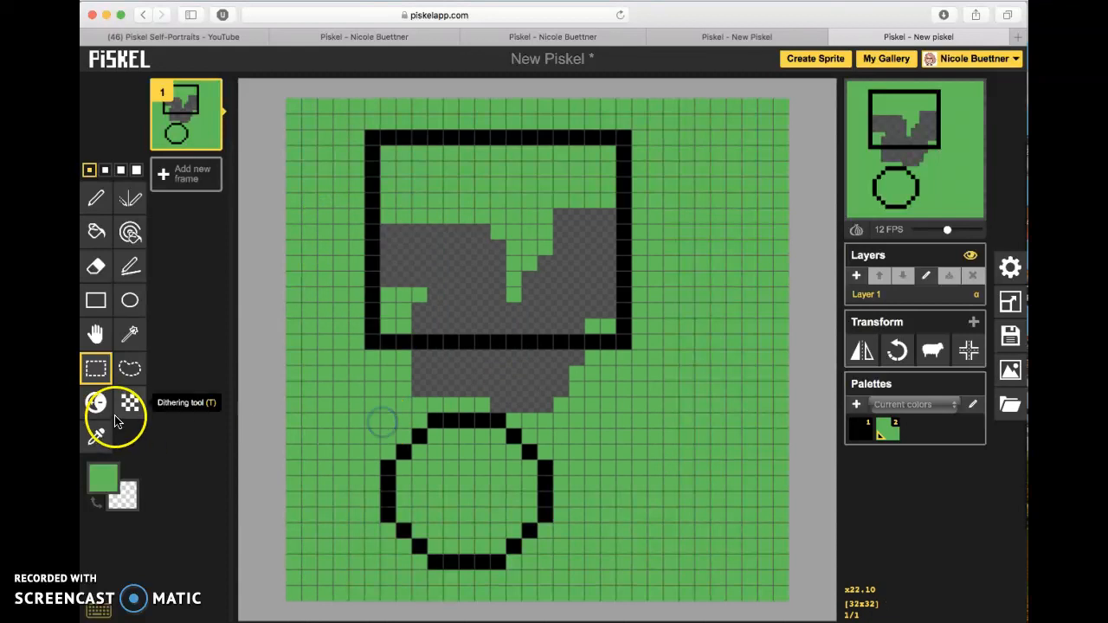
{"action": "left_click_drag", "start_coordinate": [371, 419], "coordinate": [556, 563]}
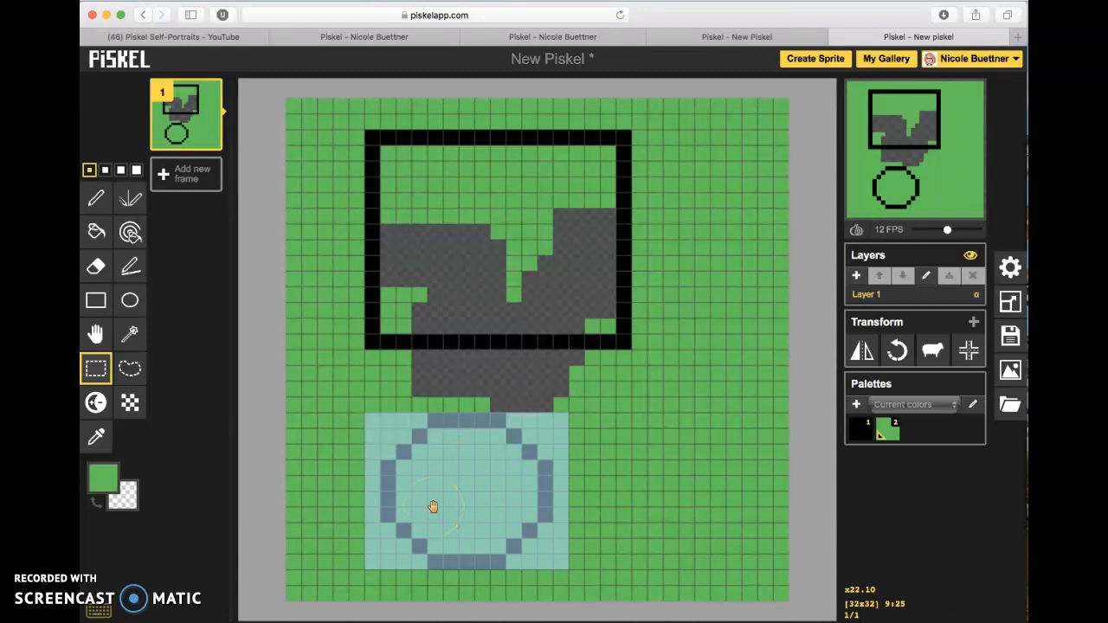
{"action": "left_click_drag", "start_coordinate": [451, 486], "coordinate": [489, 230]}
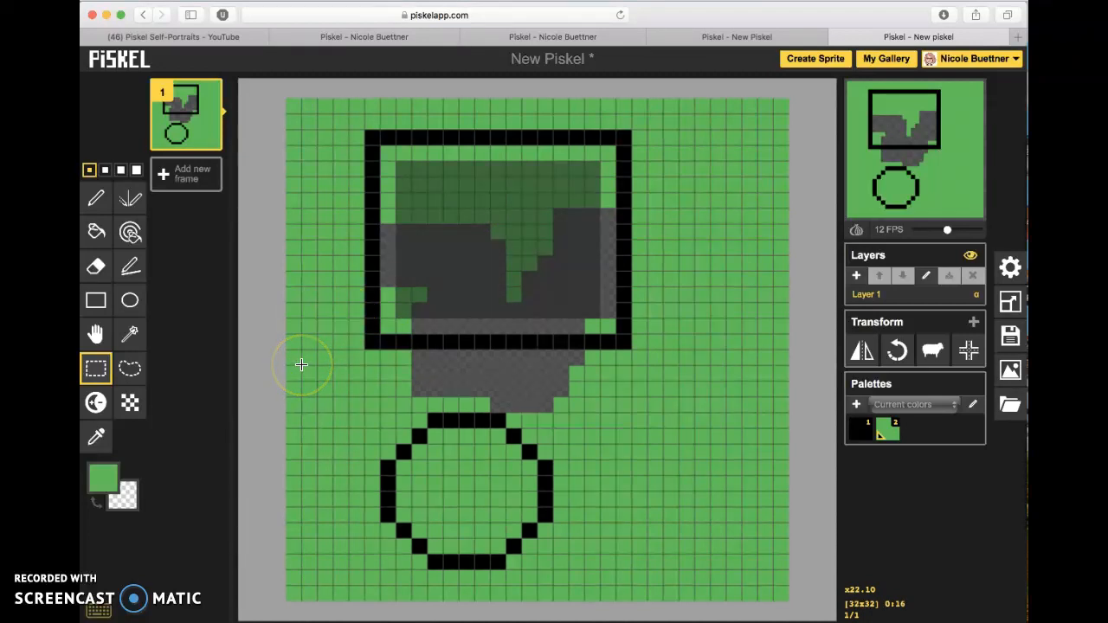
Step: Paste the copied circle inside the black rectangle and make a freehand lasso selection across both shapes
{"action": "key", "text": "super+v"}
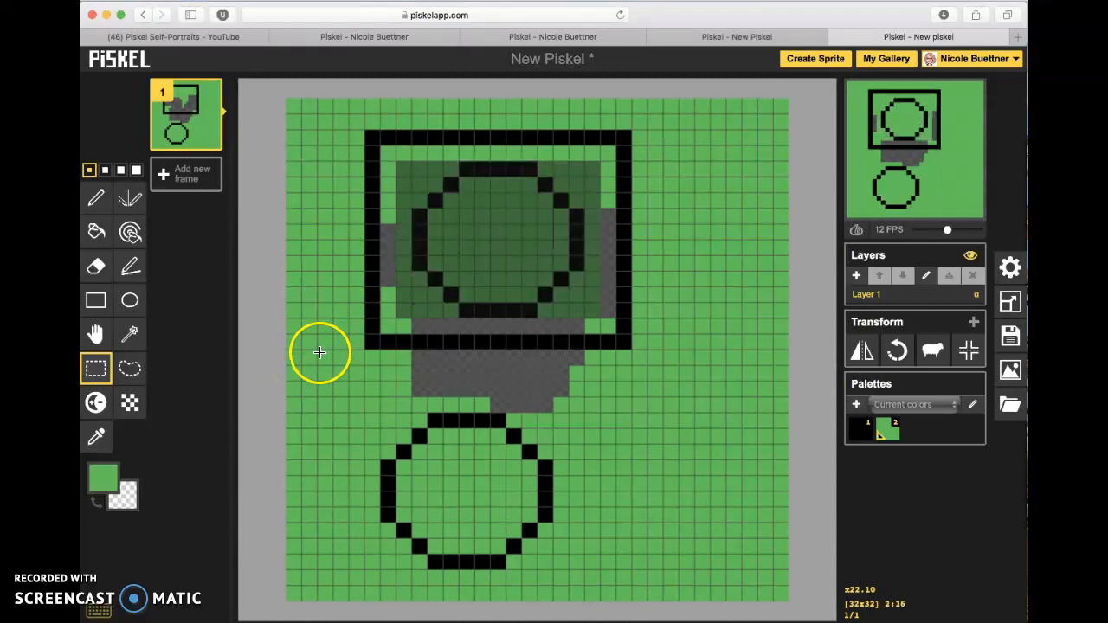
{"action": "left_click", "coordinate": [320, 354]}
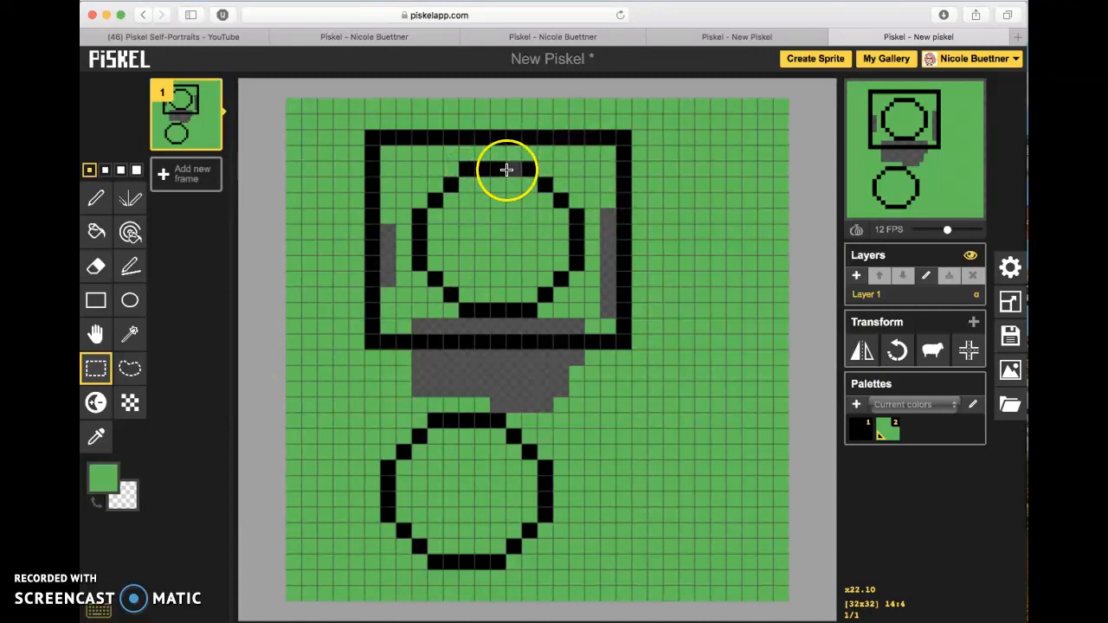
{"action": "left_click", "coordinate": [130, 368]}
{"action": "mouse_move", "coordinate": [432, 297]}
{"action": "left_mouse_down"}
{"action": "mouse_move", "coordinate": [363, 331]}
{"action": "mouse_move", "coordinate": [351, 406]}
{"action": "mouse_move", "coordinate": [415, 500]}
{"action": "mouse_move", "coordinate": [470, 512]}
{"action": "mouse_move", "coordinate": [598, 491]}
{"action": "mouse_move", "coordinate": [676, 358]}
{"action": "mouse_move", "coordinate": [549, 300]}
{"action": "mouse_move", "coordinate": [590, 205]}
{"action": "mouse_move", "coordinate": [650, 219]}
{"action": "mouse_move", "coordinate": [641, 252]}
{"action": "left_mouse_up"}
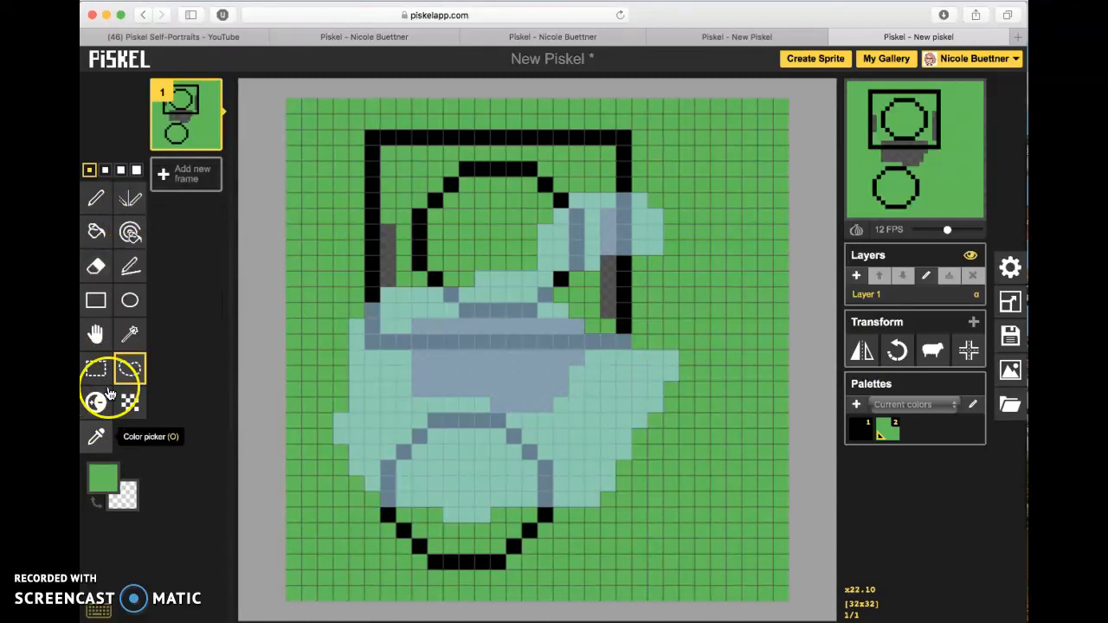
Step: Draw a black one-pixel diagonal line spanning about 26 by 20 pixels from the canvas's left edge toward its lower right with the Stroke tool
{"action": "left_click", "coordinate": [130, 267]}
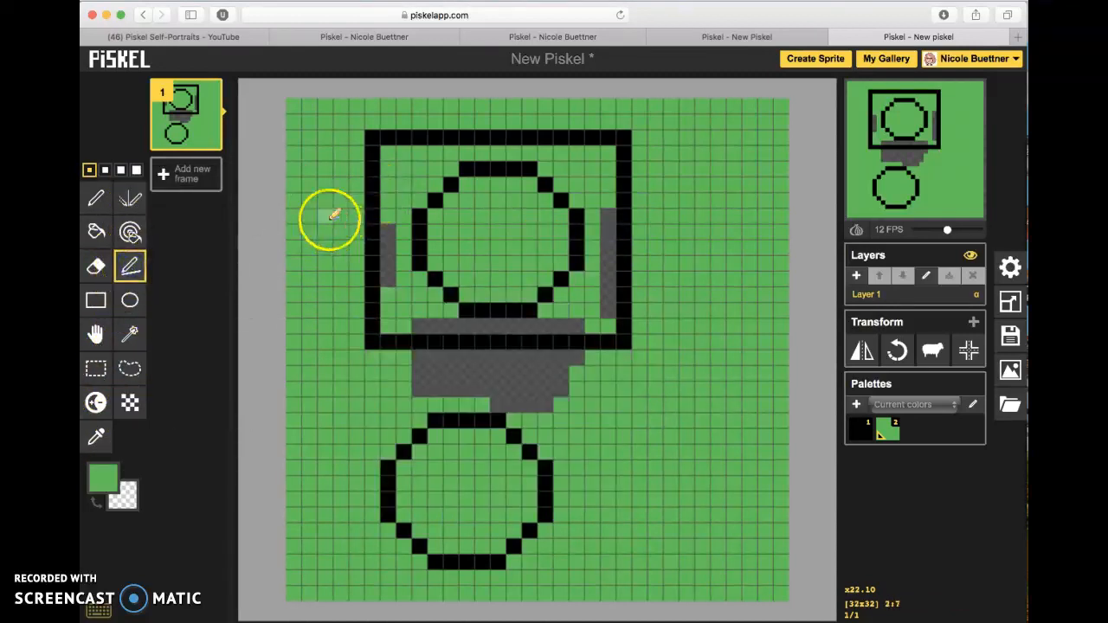
{"action": "left_click", "coordinate": [108, 474]}
{"action": "left_click", "coordinate": [242, 223]}
{"action": "mouse_move", "coordinate": [292, 231]}
{"action": "left_mouse_down"}
{"action": "mouse_move", "coordinate": [425, 341]}
{"action": "mouse_move", "coordinate": [698, 529]}
{"action": "mouse_move", "coordinate": [736, 322]}
{"action": "mouse_move", "coordinate": [737, 217]}
{"action": "mouse_move", "coordinate": [703, 354]}
{"action": "mouse_move", "coordinate": [722, 390]}
{"action": "mouse_move", "coordinate": [688, 532]}
{"action": "left_mouse_up"}
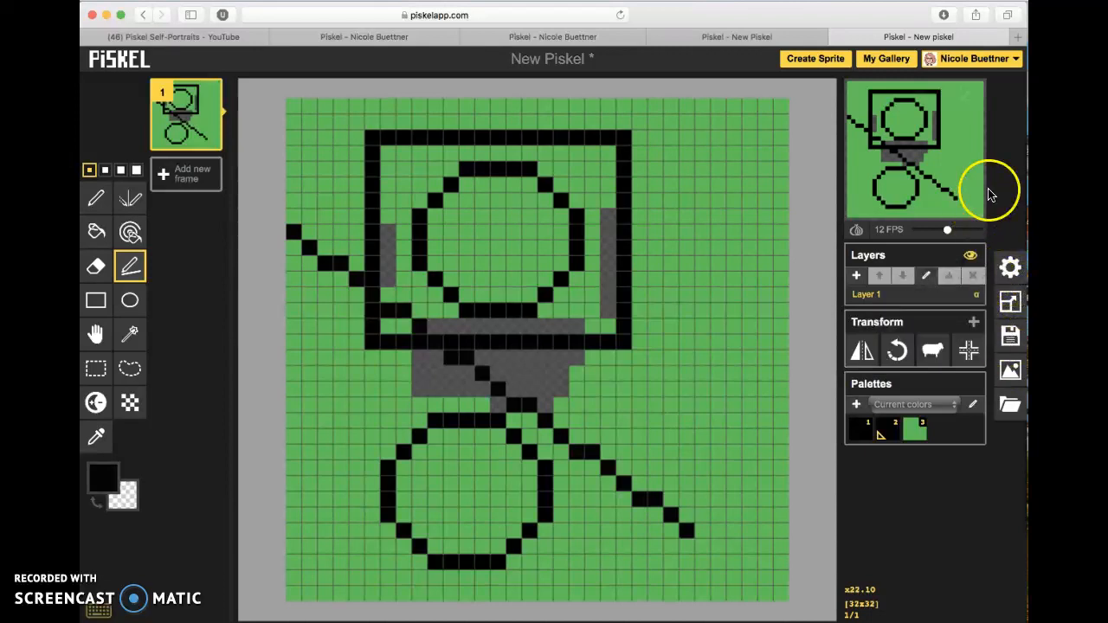
Step: Show the sprite preview at original 1x size and switch it to full size
{"action": "mouse_move", "coordinate": [923, 92]}
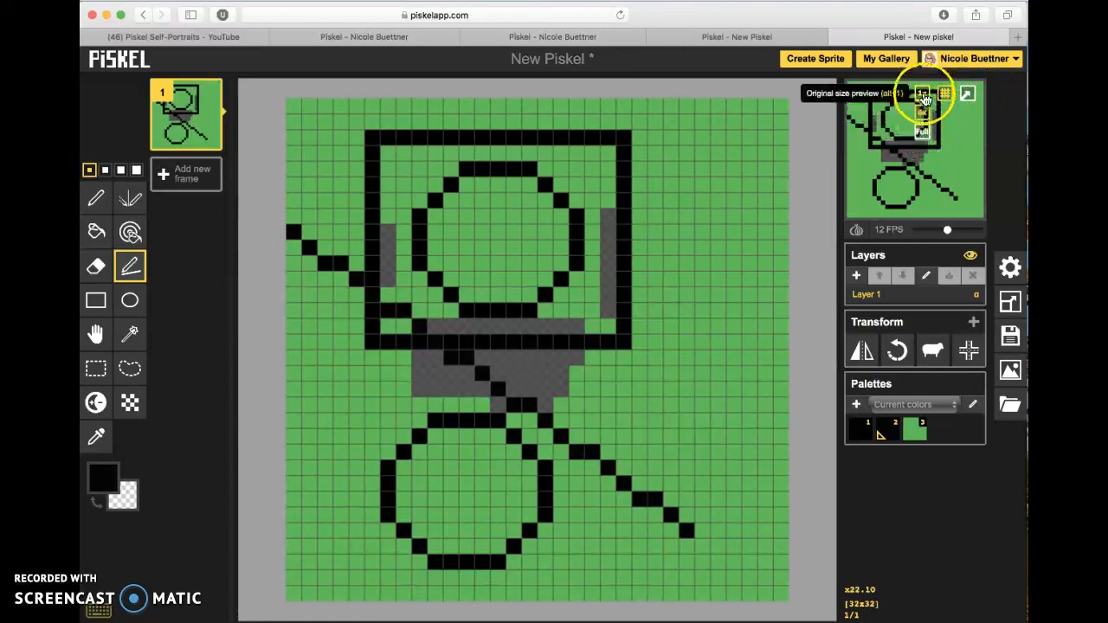
{"action": "left_click", "coordinate": [923, 93]}
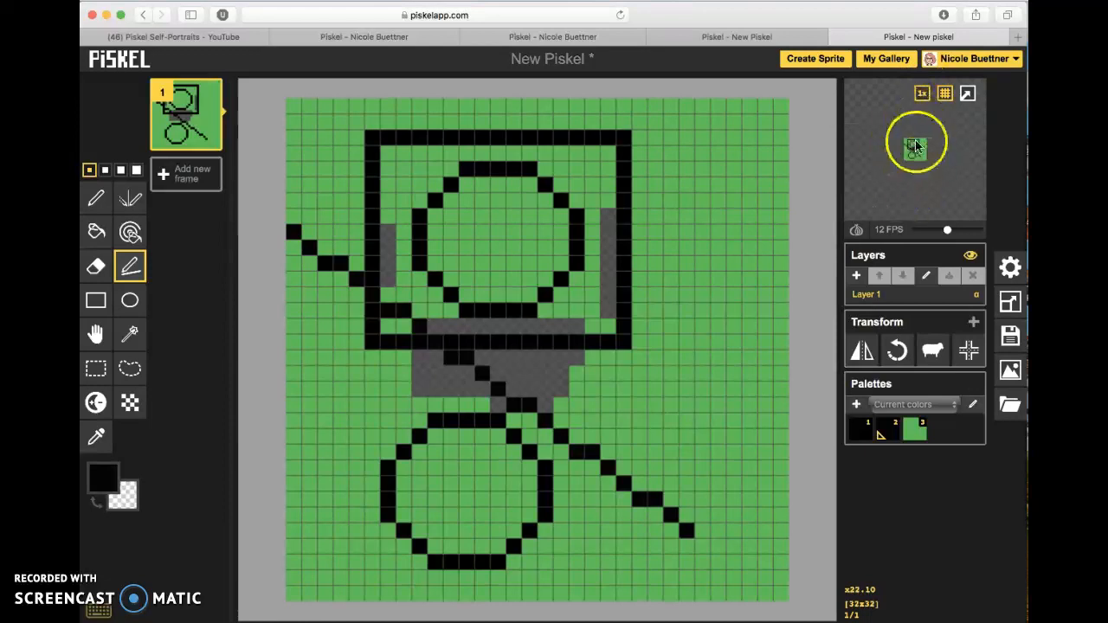
{"action": "mouse_move", "coordinate": [924, 102]}
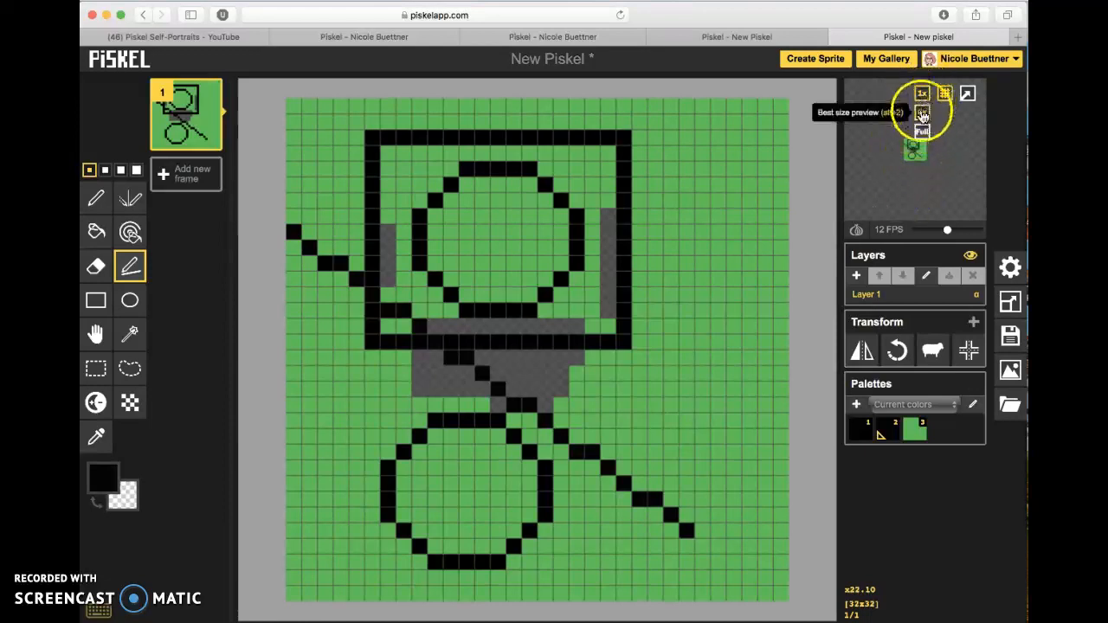
{"action": "left_click", "coordinate": [923, 133]}
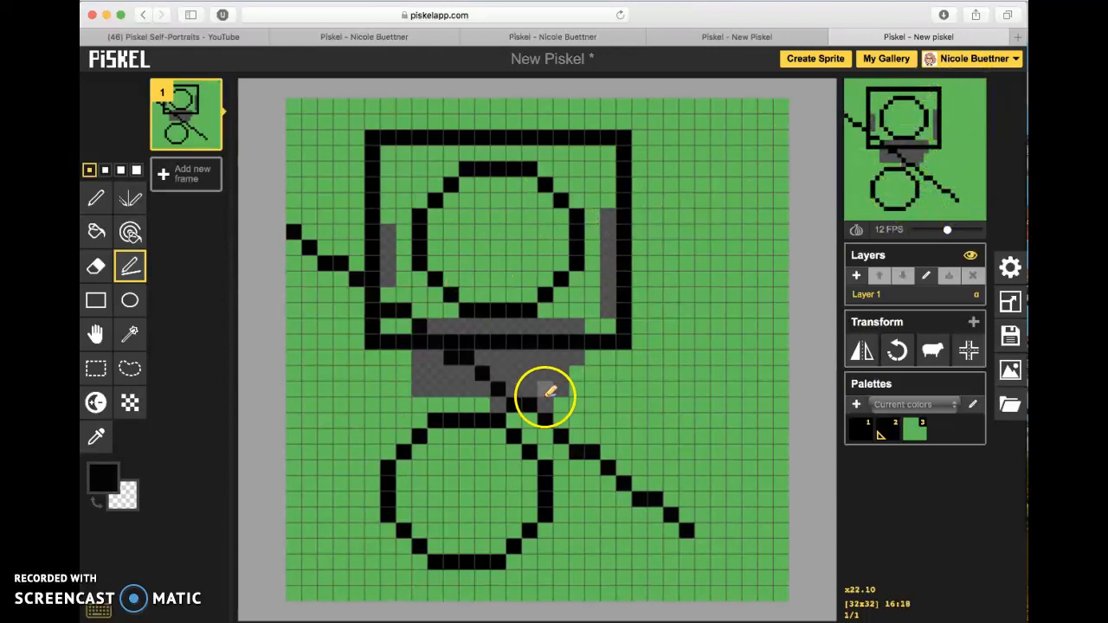
Step: View the orange-haired portrait's details from the gallery and look at its editable name, description and public setting without saving
{"action": "left_click", "coordinate": [892, 60]}
{"action": "mouse_move", "coordinate": [514, 167]}
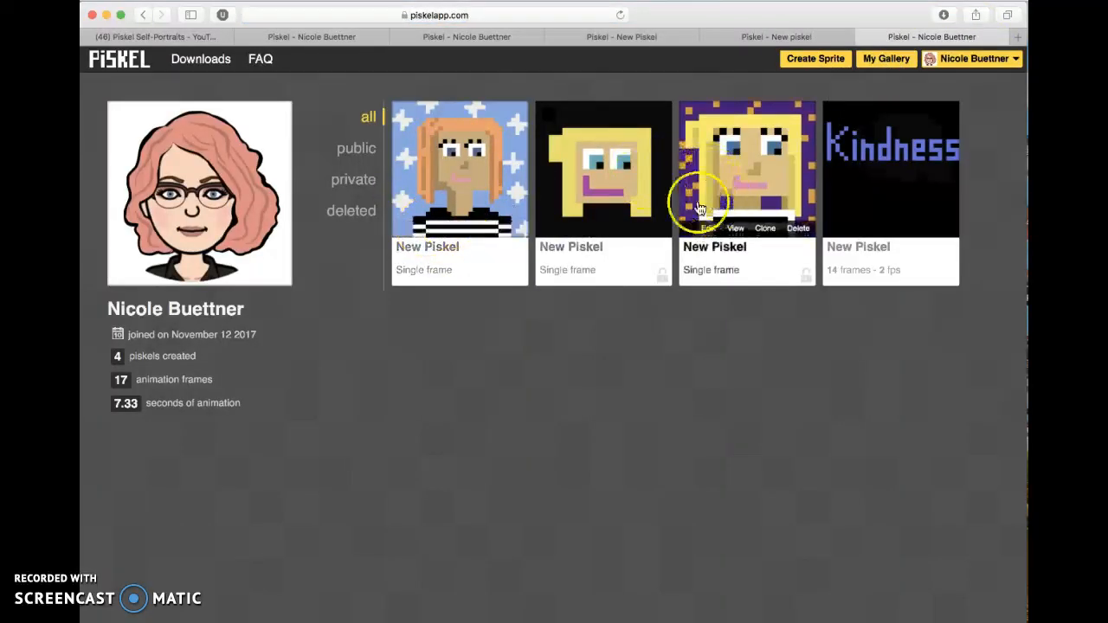
{"action": "left_click", "coordinate": [450, 228]}
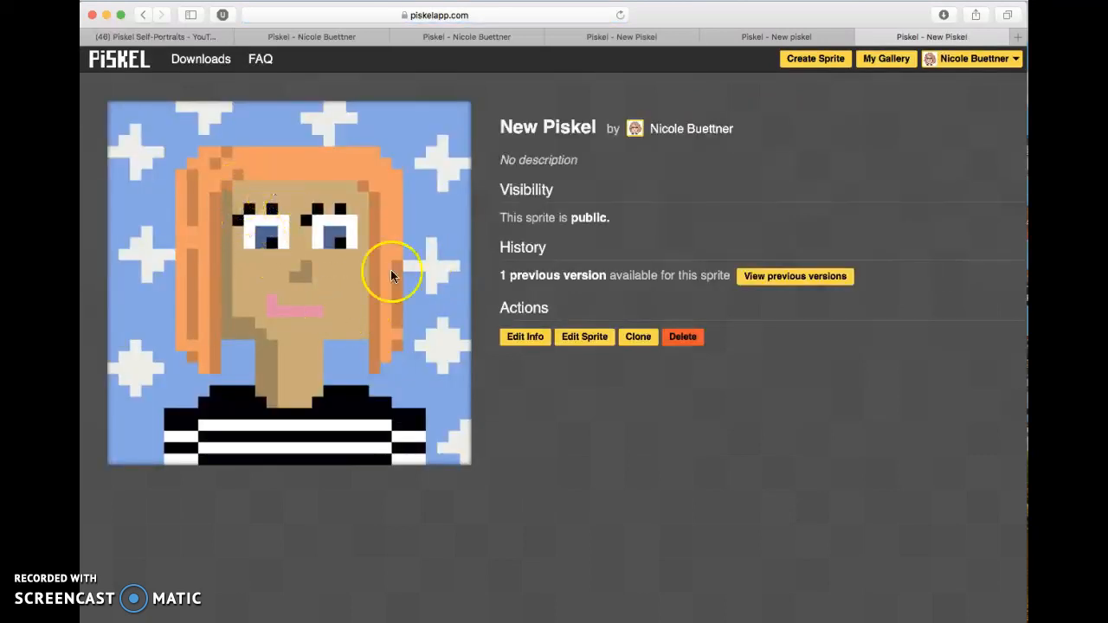
{"action": "left_click", "coordinate": [539, 340]}
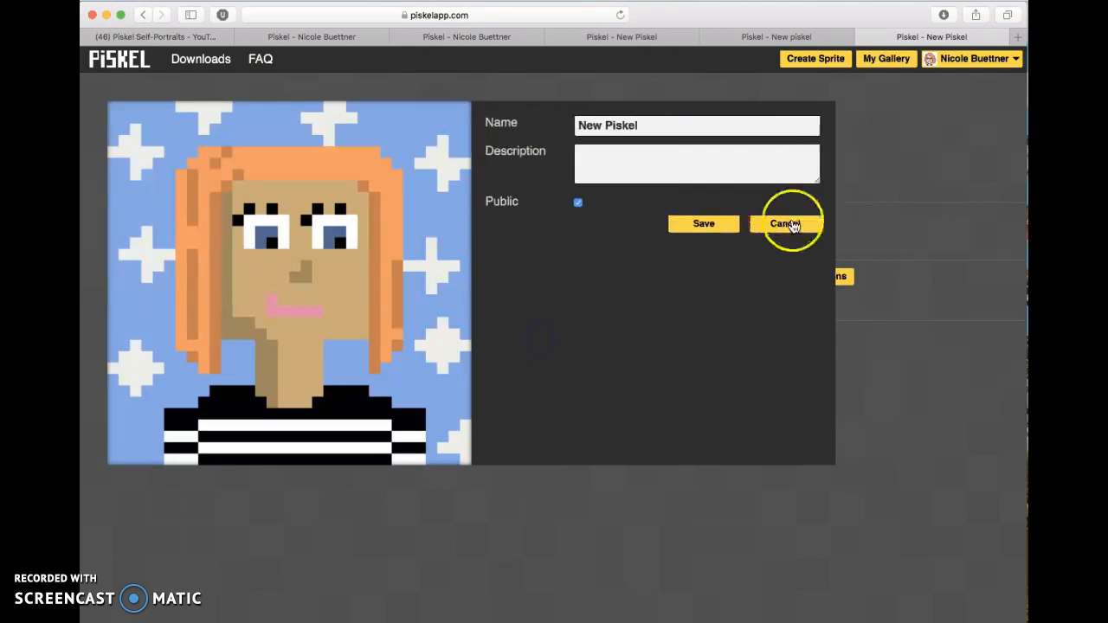
{"action": "left_click", "coordinate": [787, 223]}
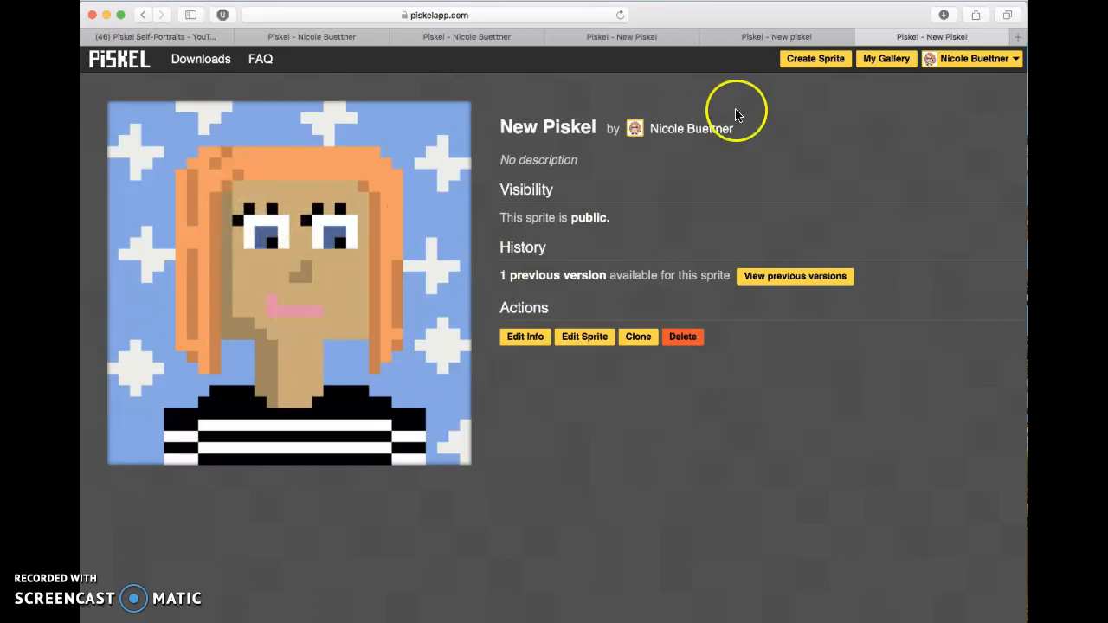
Step: Open the blonde portrait with the purple background from the gallery in the sprite editor
{"action": "left_click", "coordinate": [885, 58]}
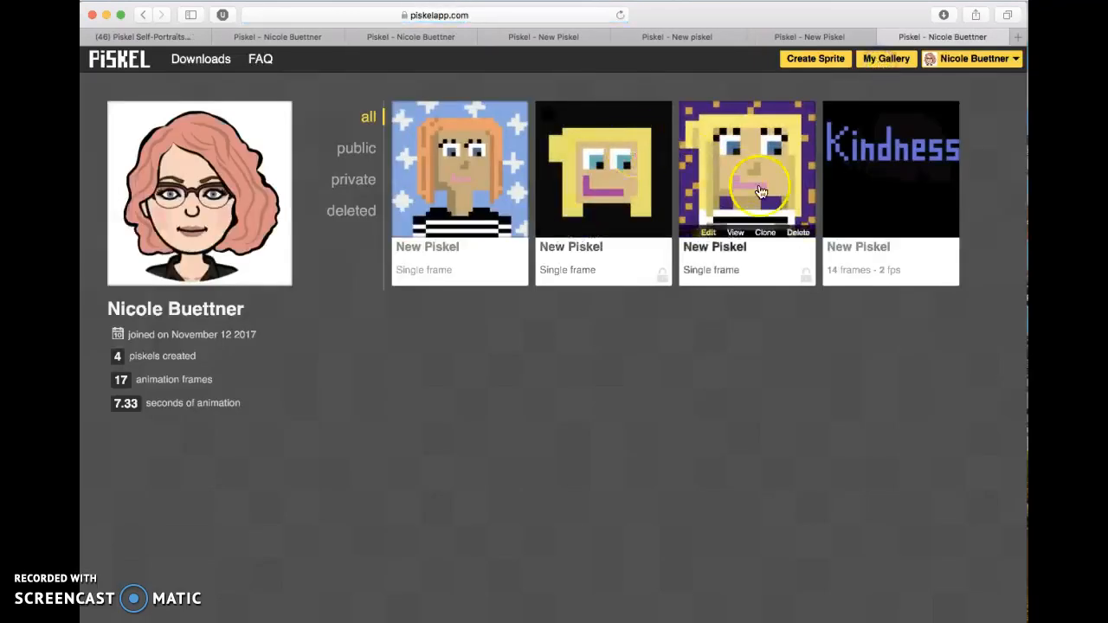
{"action": "left_click", "coordinate": [734, 232]}
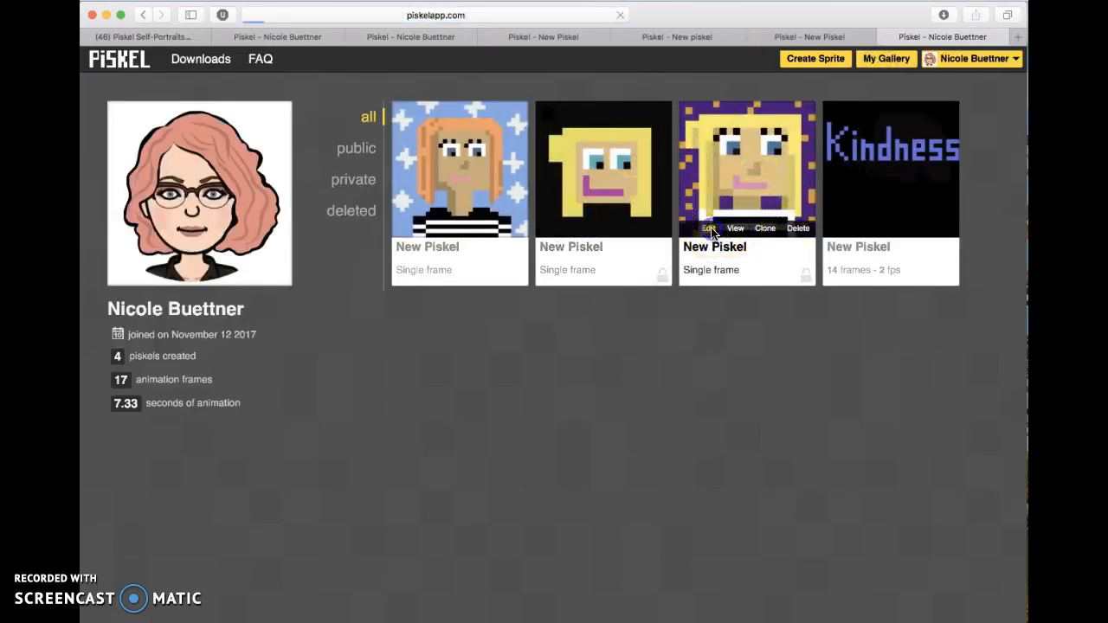
{"action": "left_click", "coordinate": [750, 257]}
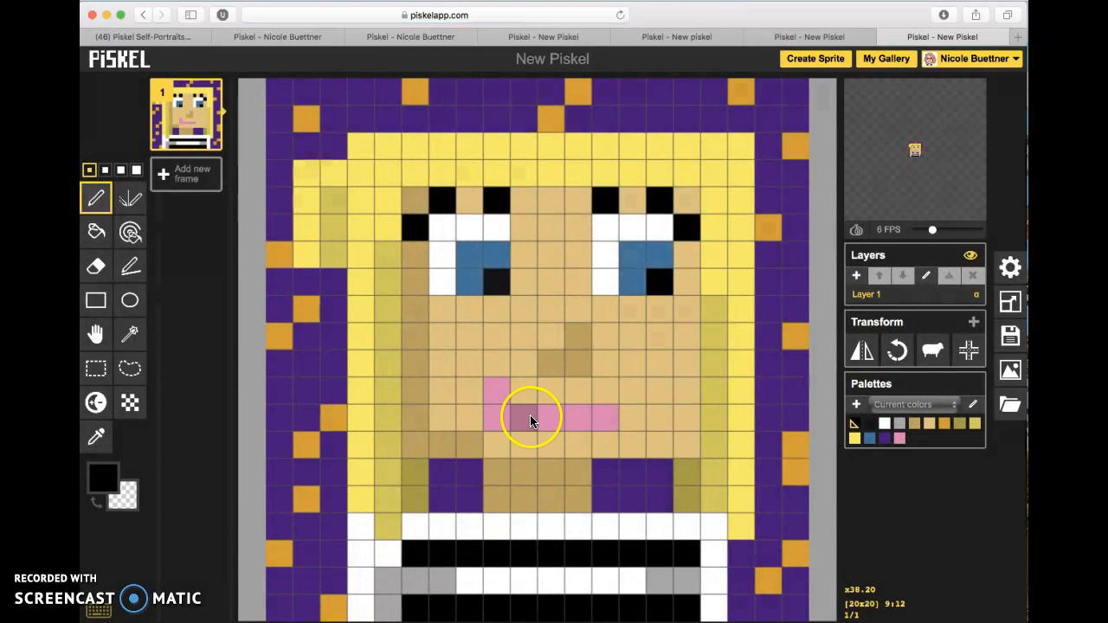
{"action": "key", "text": "super+shift+backslash"}
{"action": "left_click", "coordinate": [669, 317]}
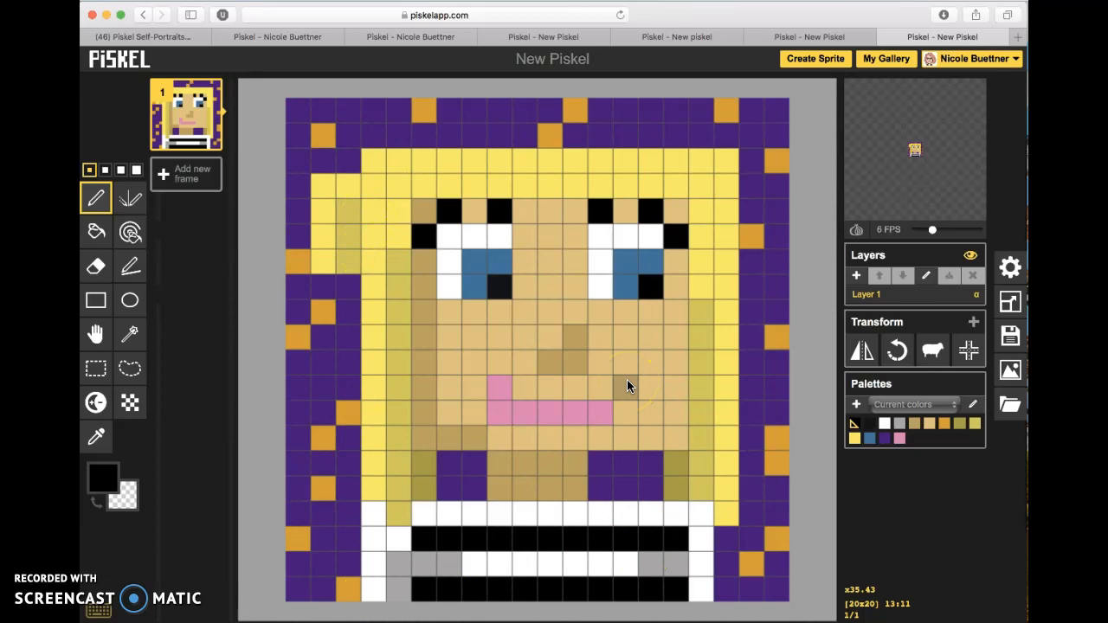
Step: Open the orange-haired portrait with the blue starry background from the gallery in the sprite editor
{"action": "left_click", "coordinate": [887, 61]}
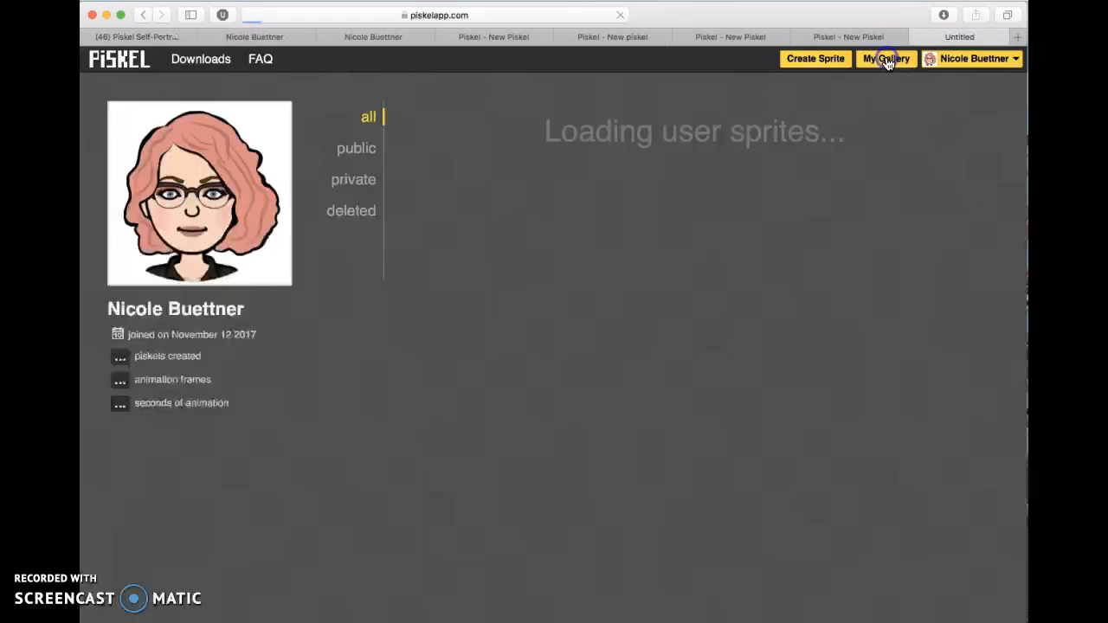
{"action": "mouse_move", "coordinate": [456, 238]}
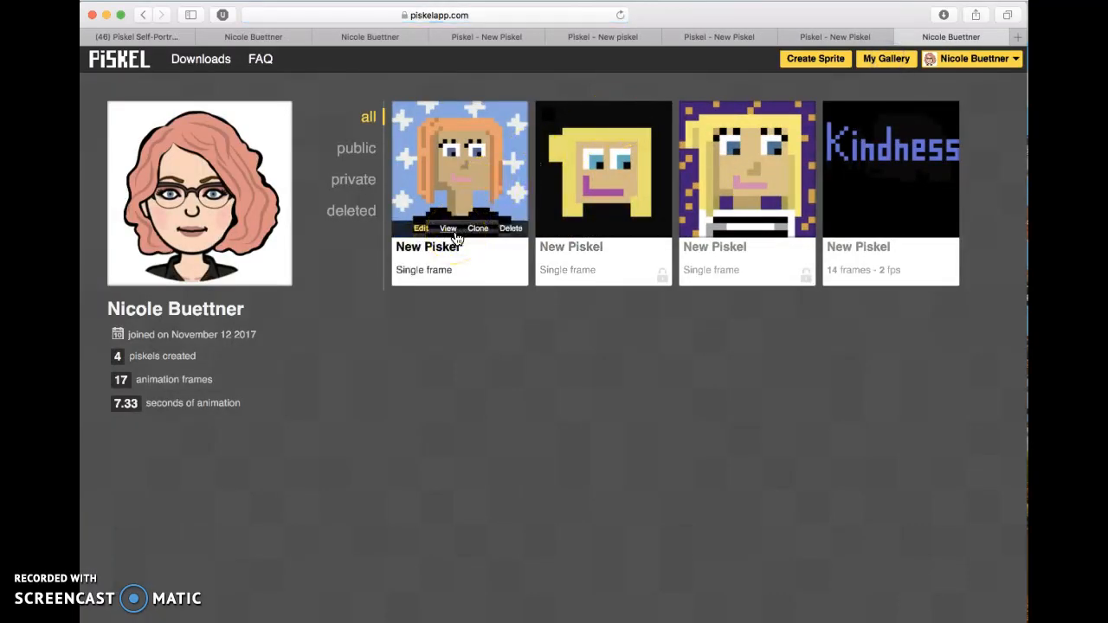
{"action": "left_click", "coordinate": [451, 230]}
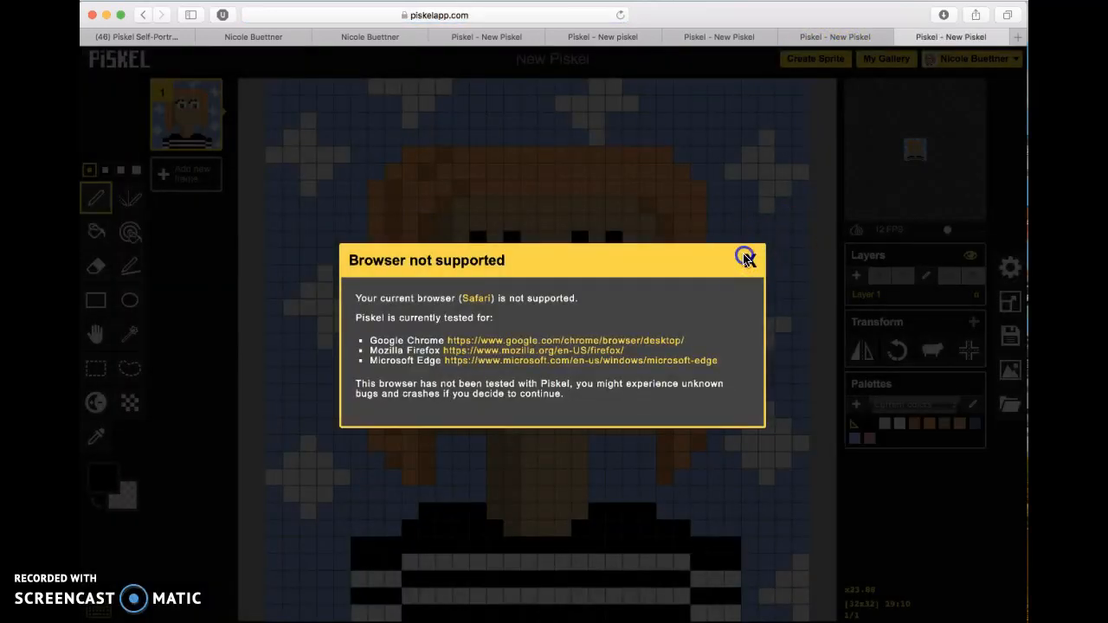
{"action": "left_click", "coordinate": [747, 259]}
{"action": "key", "text": "super+shift+backslash"}
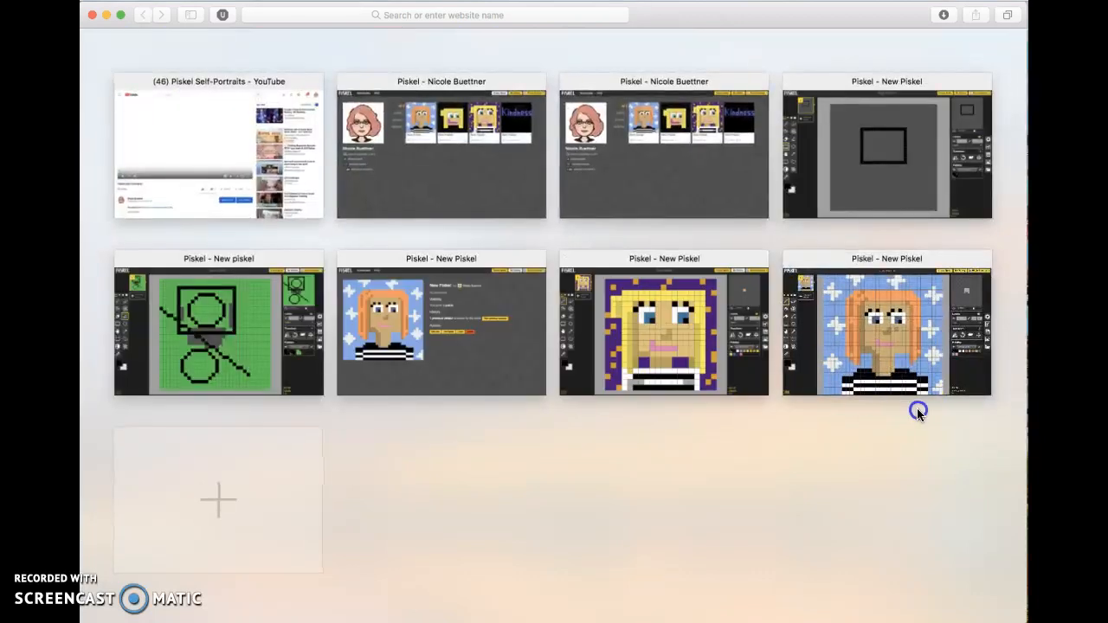
{"action": "left_click", "coordinate": [917, 408]}
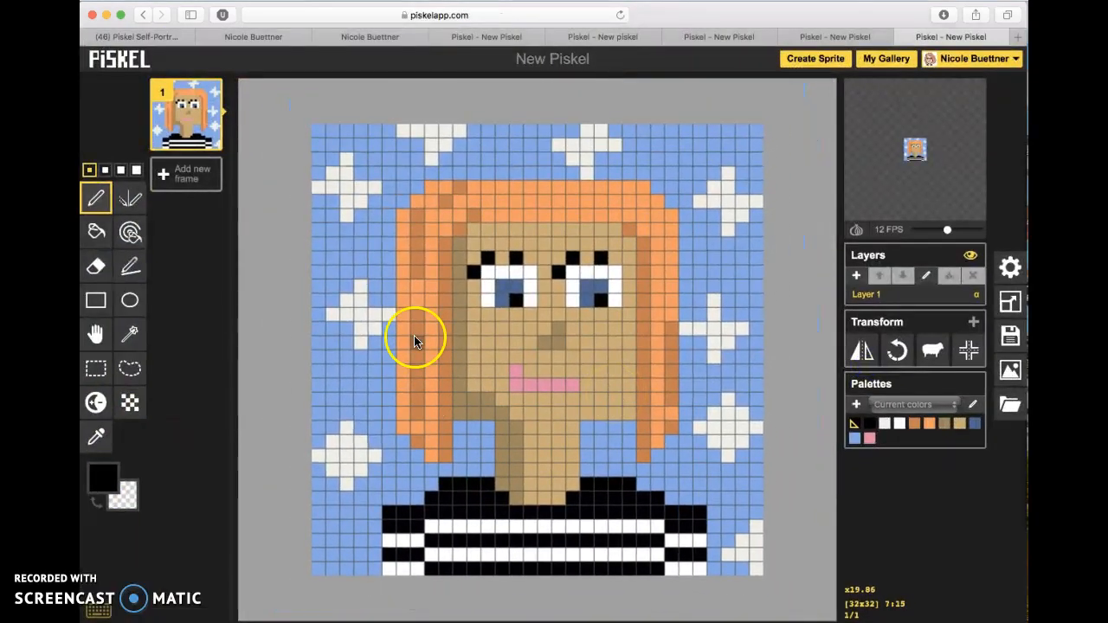